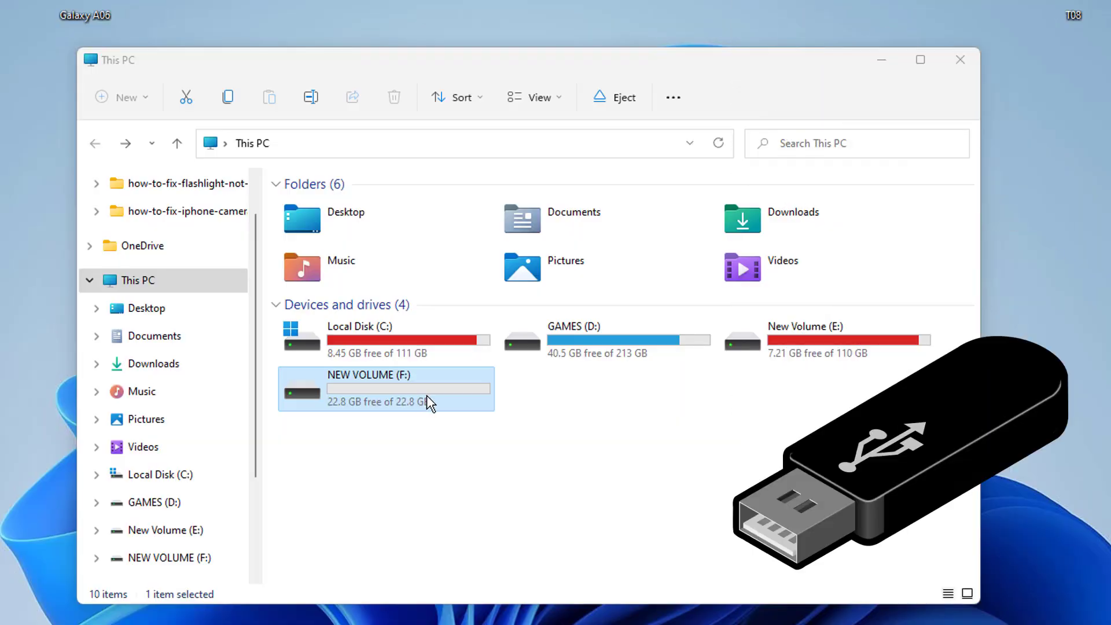
# Step: Search Windows for cmd and run the Command Prompt as administrator
pyautogui.moveTo(435, 405)
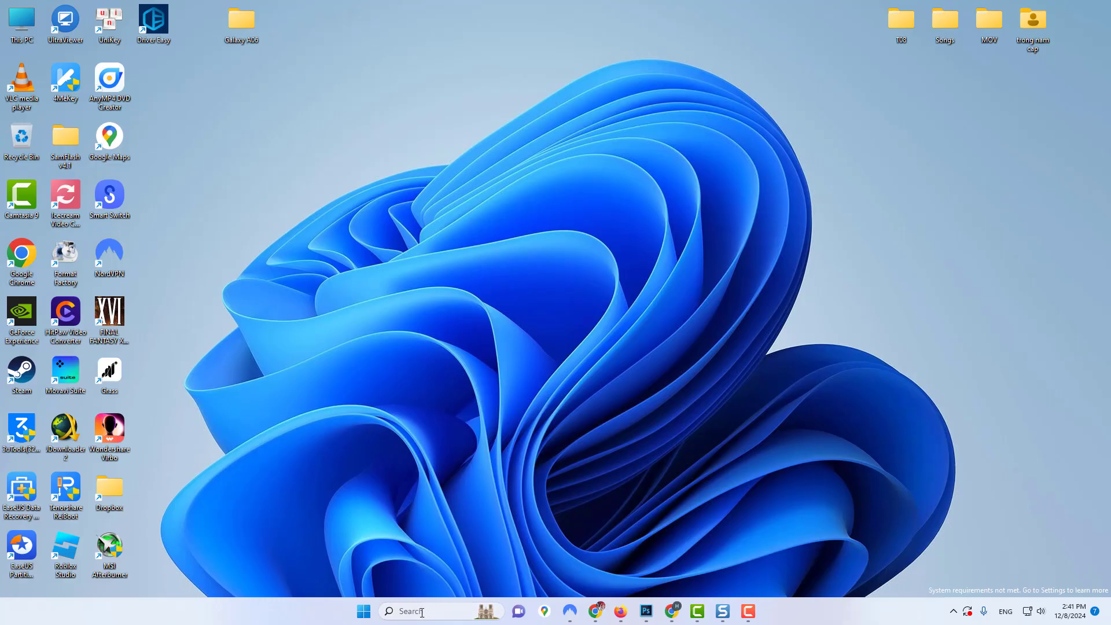
pyautogui.click(421, 613)
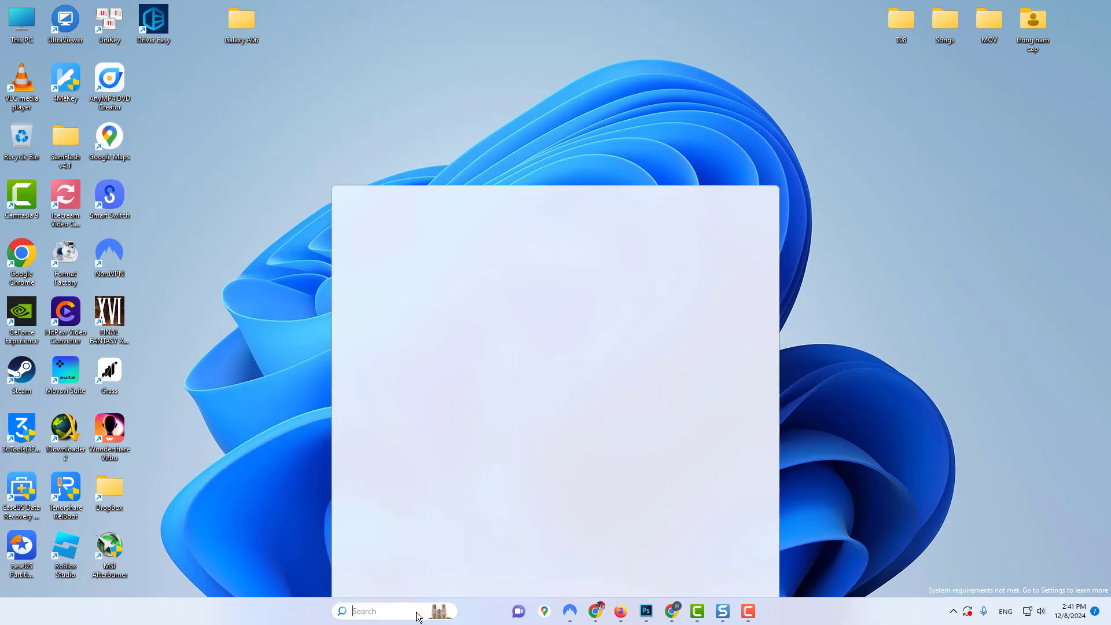
pyautogui.write('cmd')
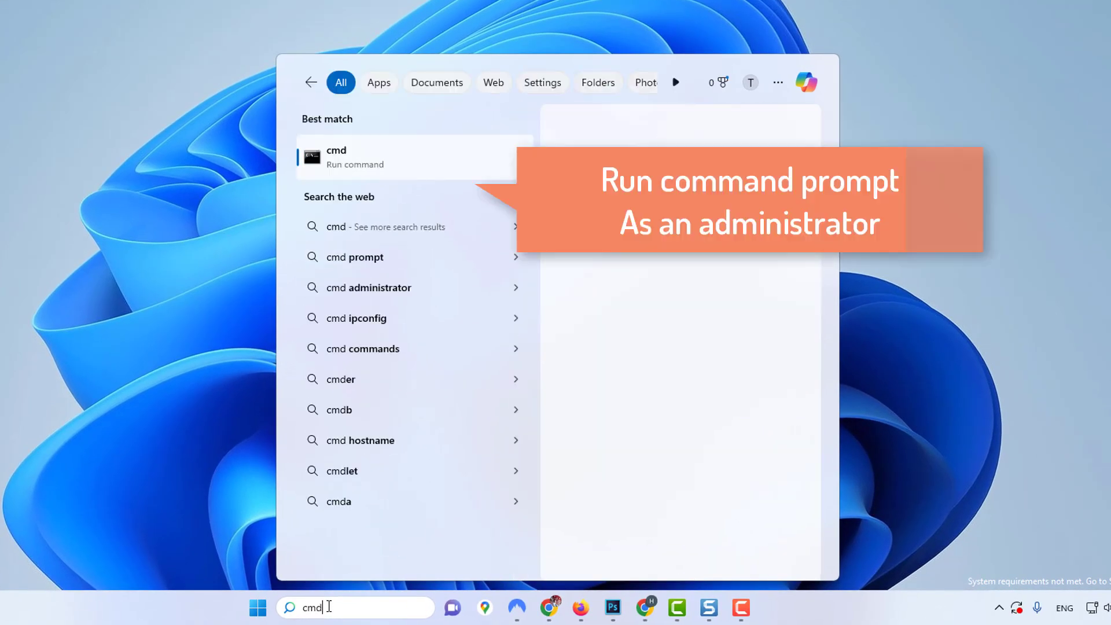
pyautogui.rightClick(378, 151)
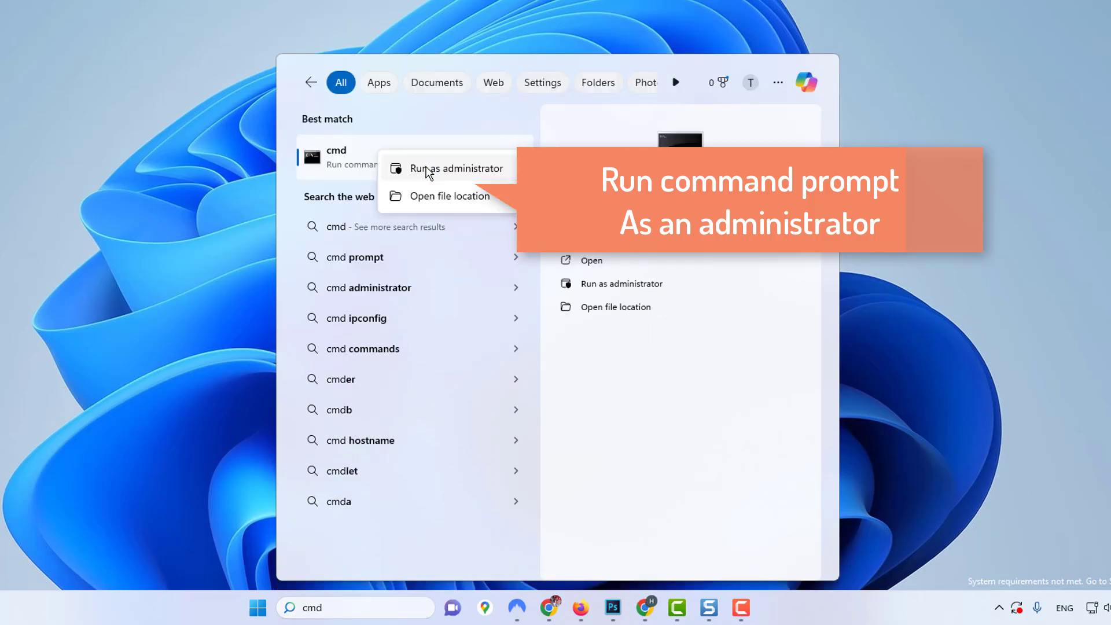
pyautogui.click(427, 169)
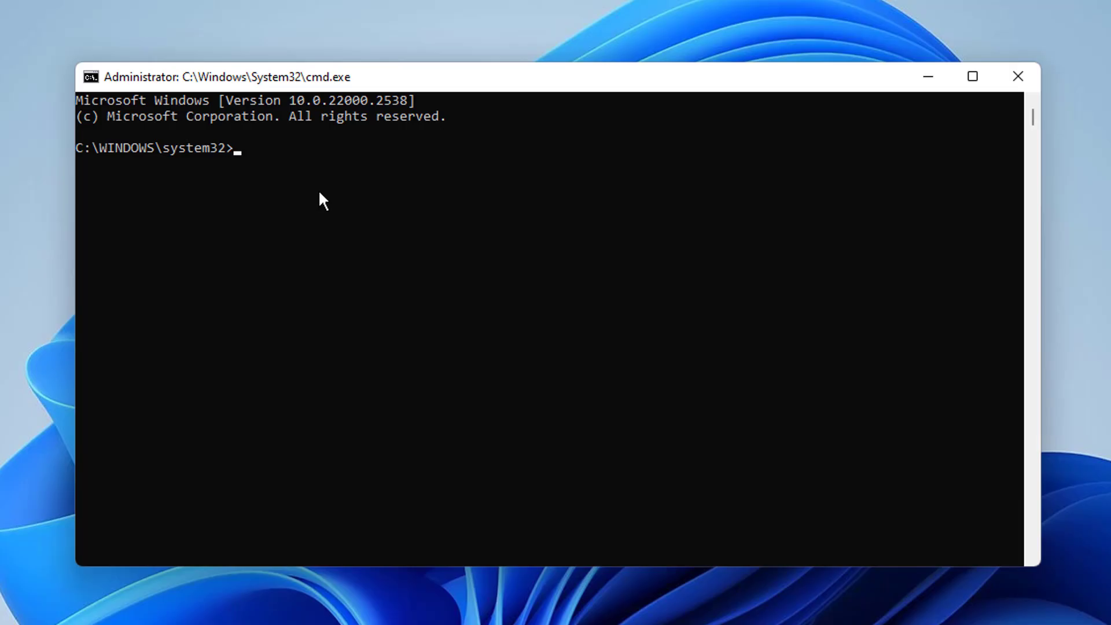
# Step: Start the diskpart utility and list the computer's disks
pyautogui.write('disk')
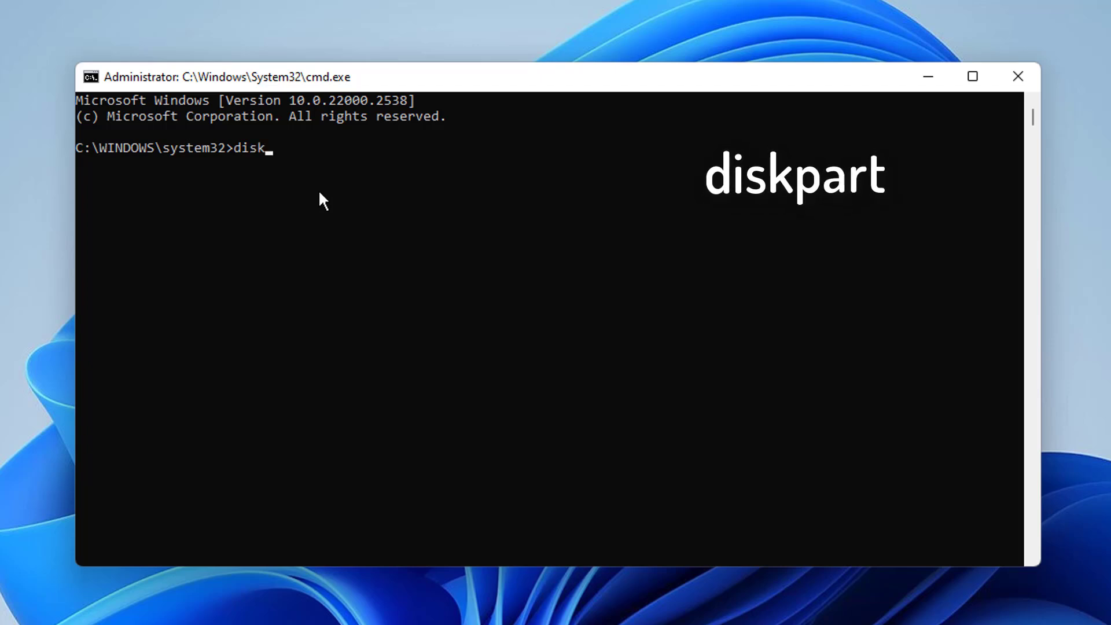
pyautogui.write('part')
pyautogui.press('Return')
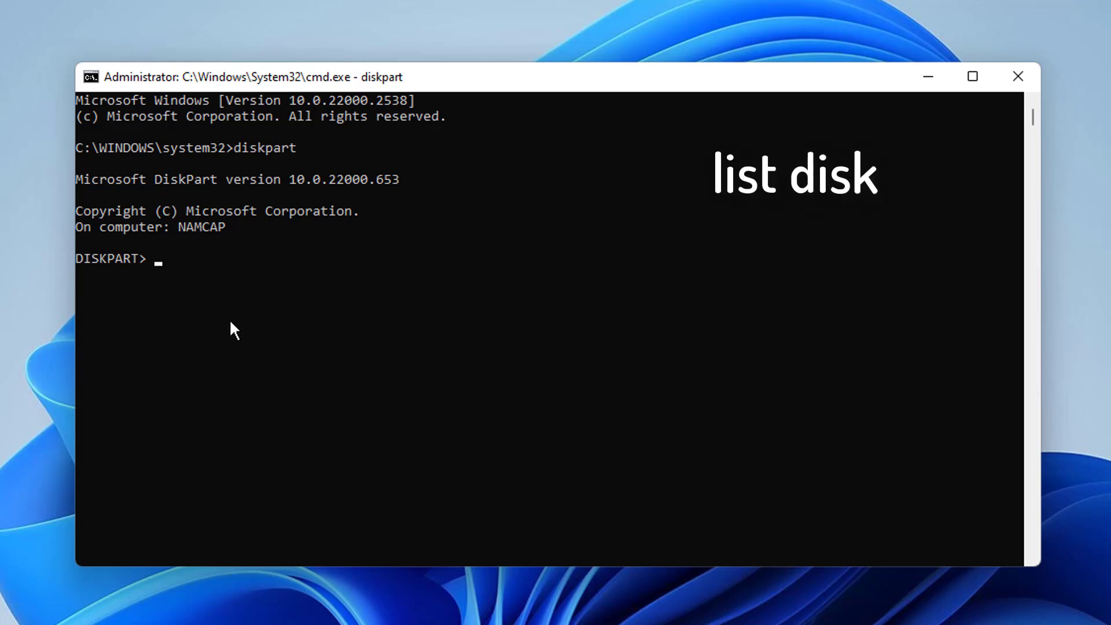
pyautogui.write('list dis')
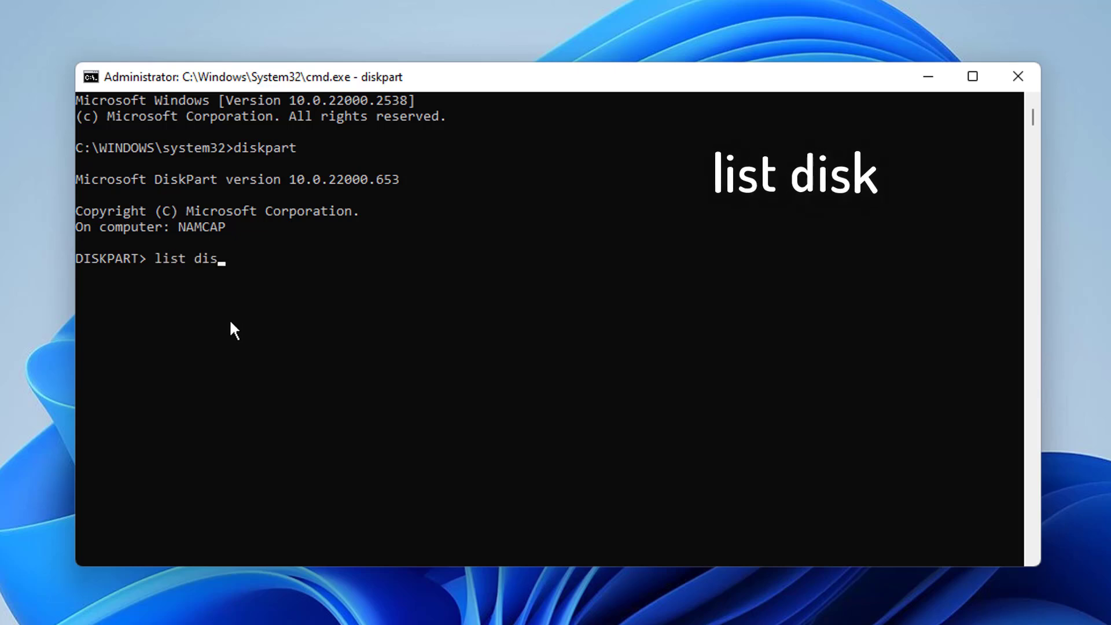
pyautogui.write('k')
pyautogui.press('Return')
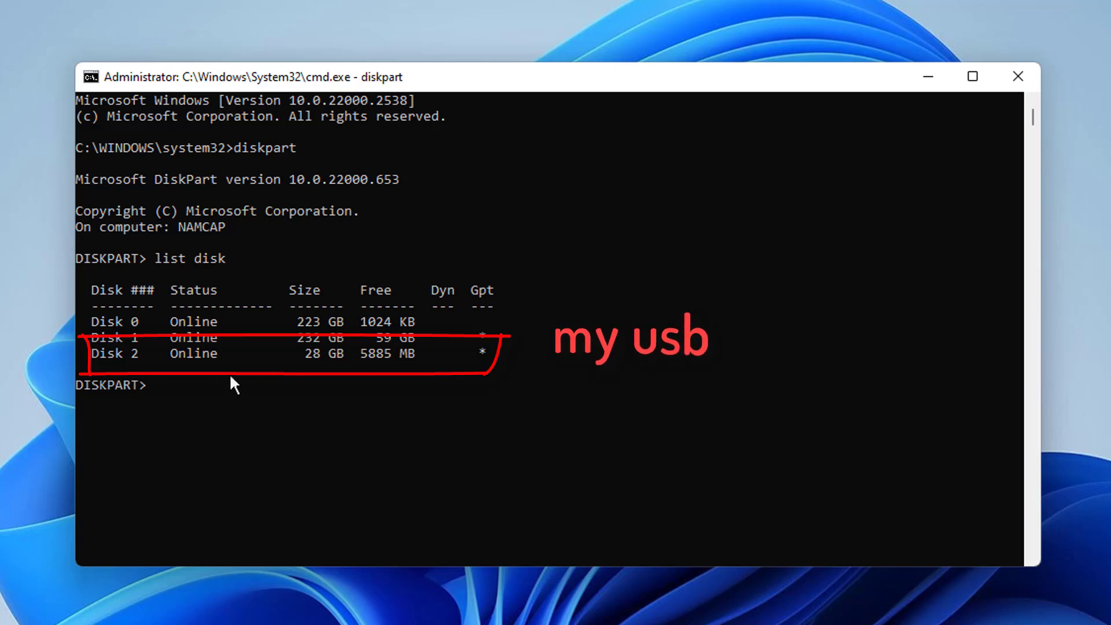
# Step: Select disk 2, the USB drive, in DiskPart and wipe it with the clean command
pyautogui.write('sele')
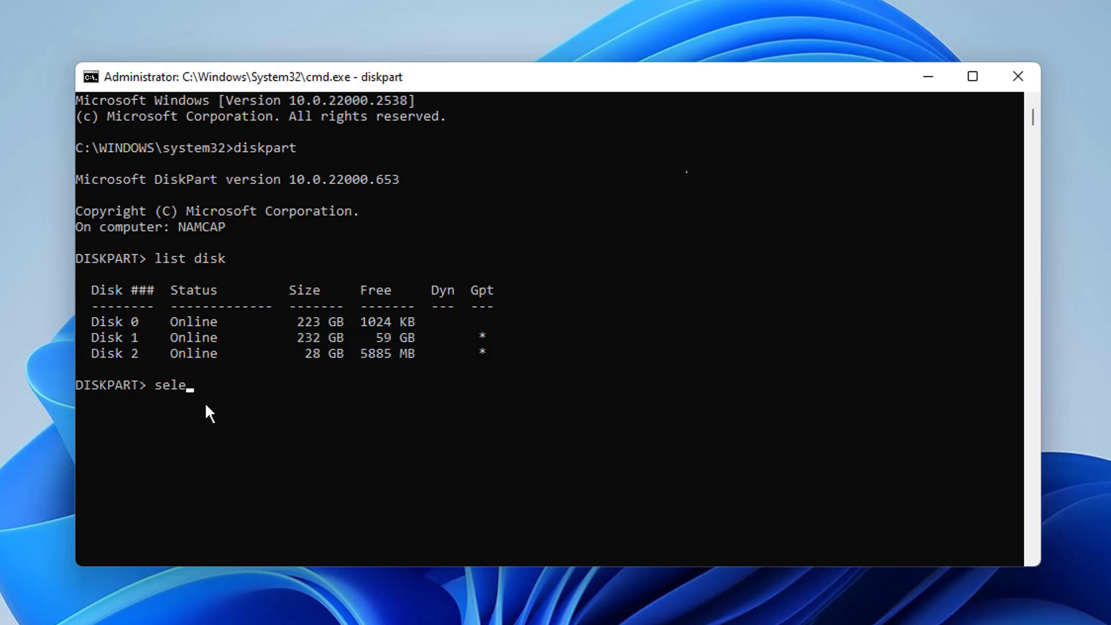
pyautogui.write('ct disk ')
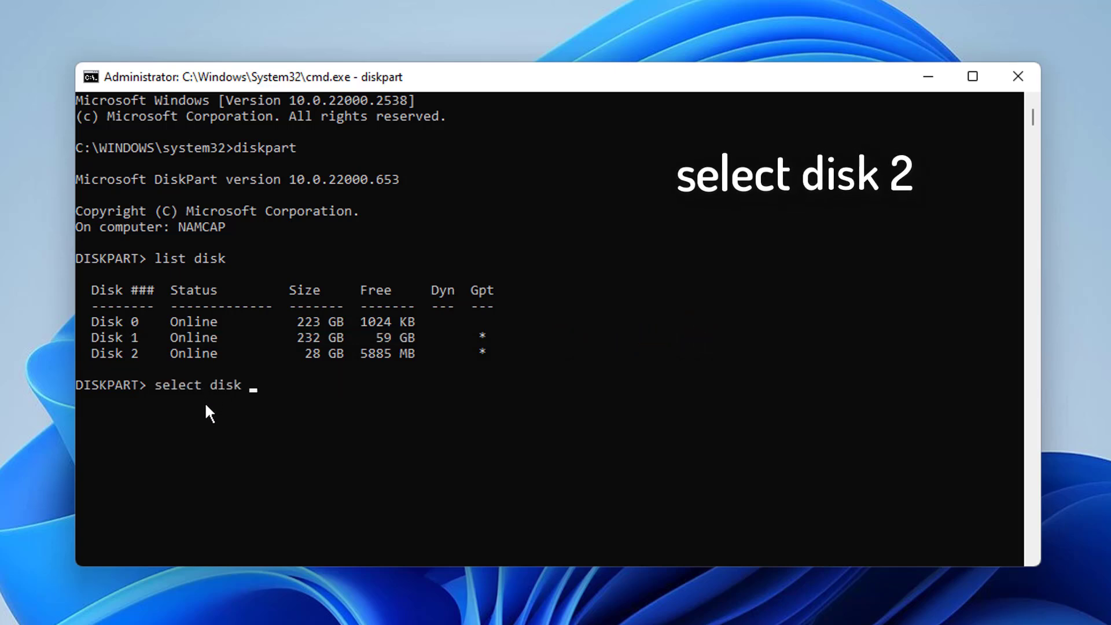
pyautogui.write('2')
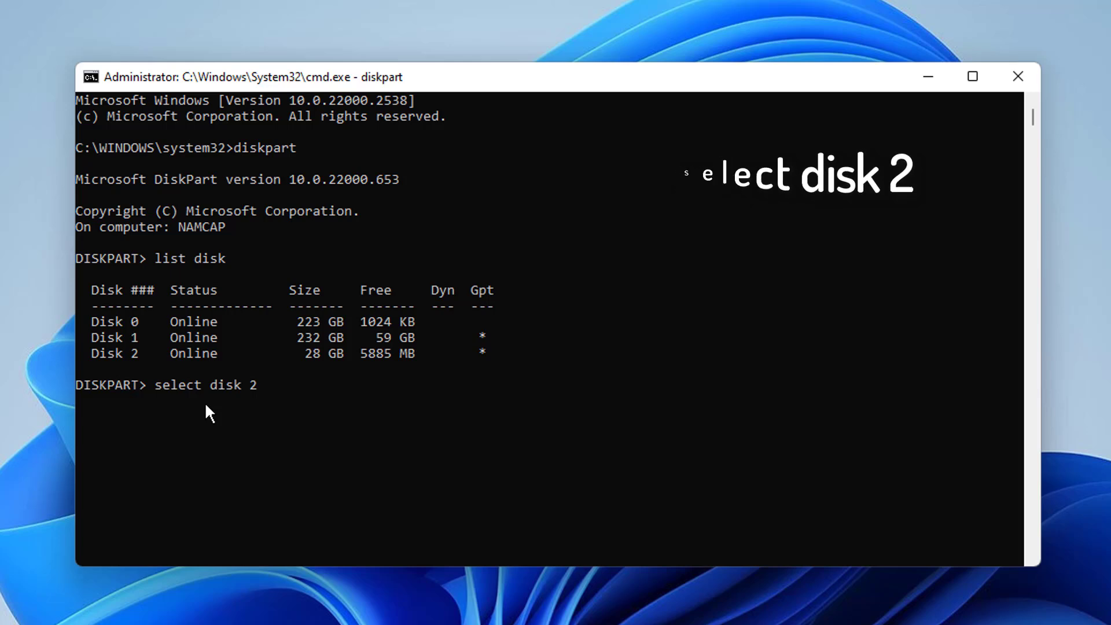
pyautogui.press('Return')
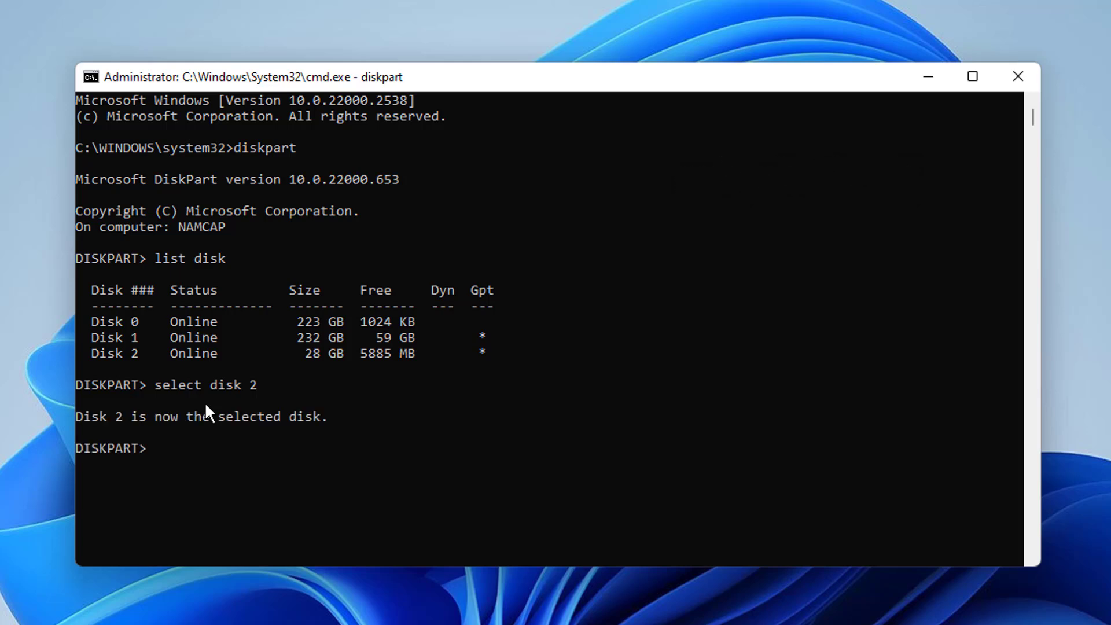
pyautogui.write('cle')
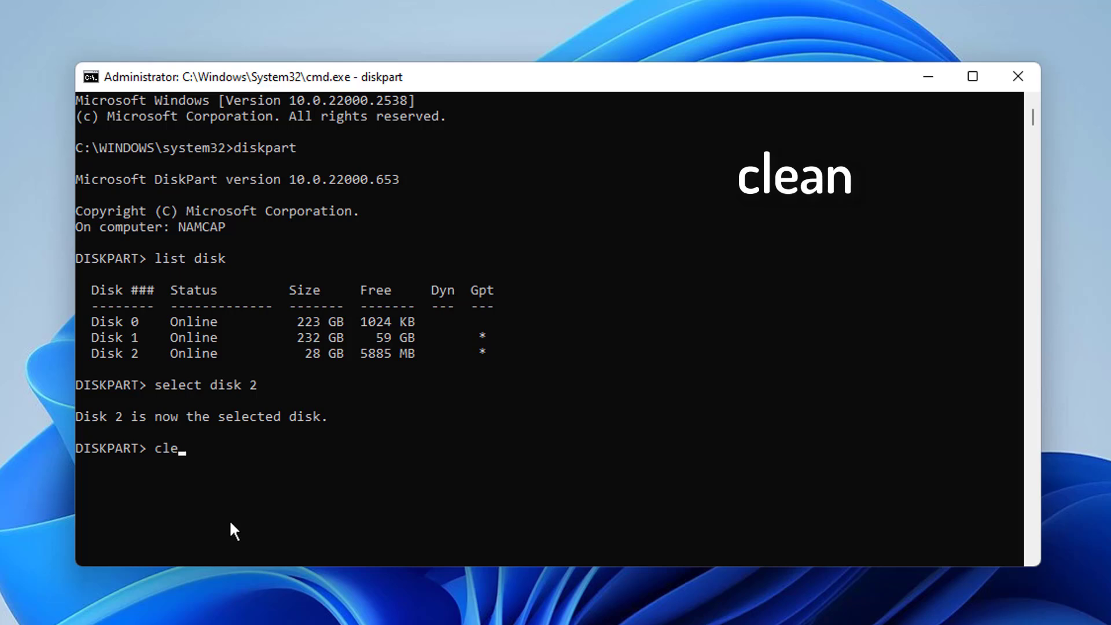
pyautogui.write('an')
pyautogui.press('Return')
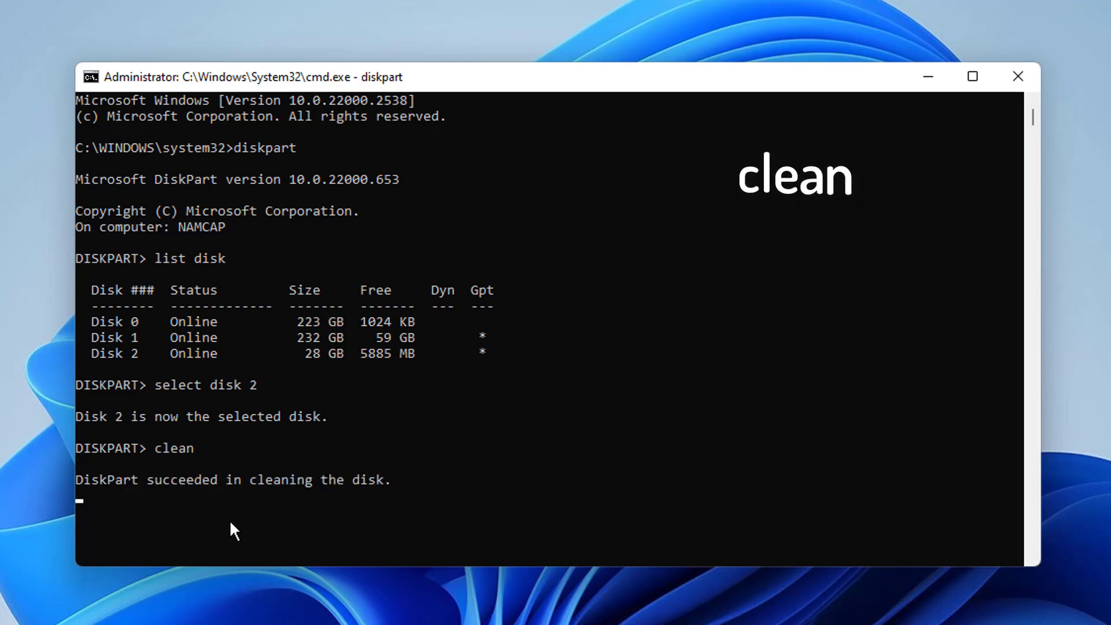
# Step: Try to convert the cleaned USB disk to GPT with the convert gpt command
pyautogui.write('con')
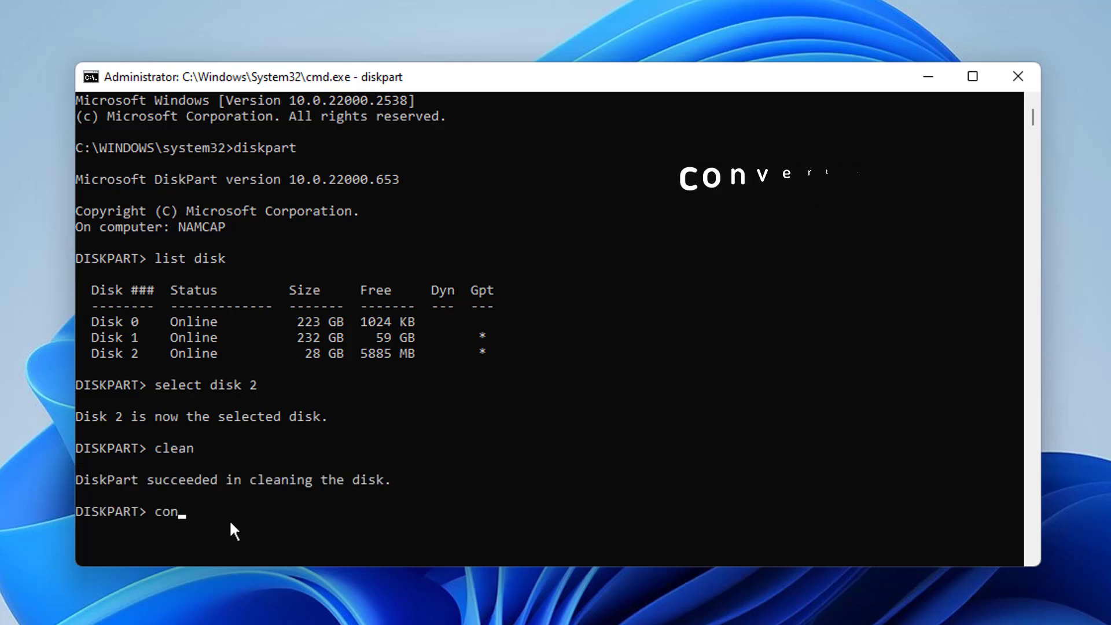
pyautogui.write('vert gp')
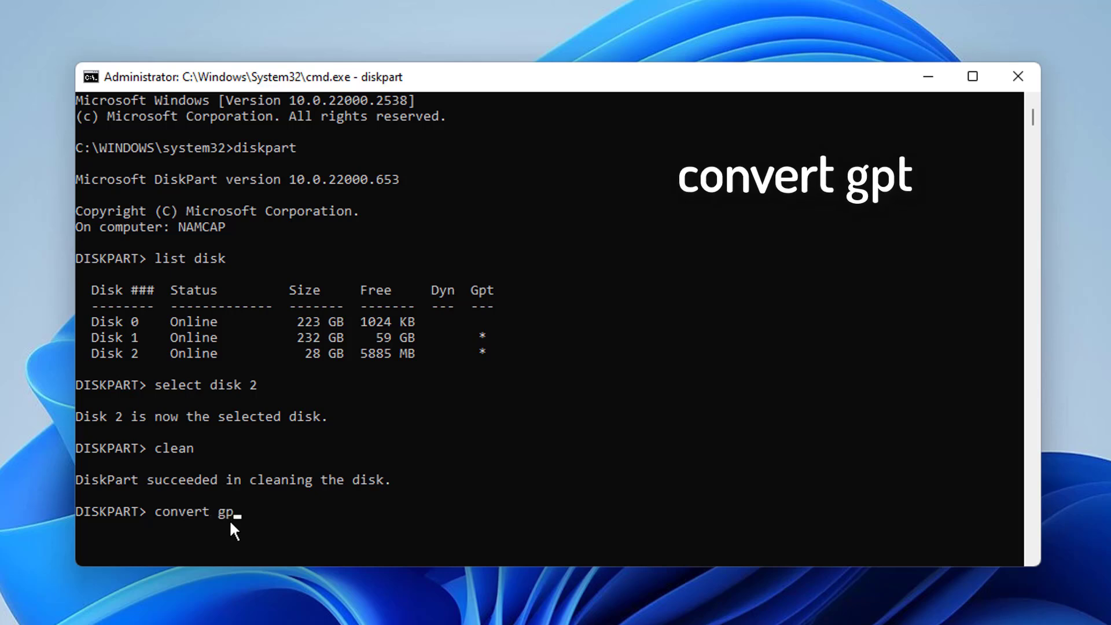
pyautogui.write('t')
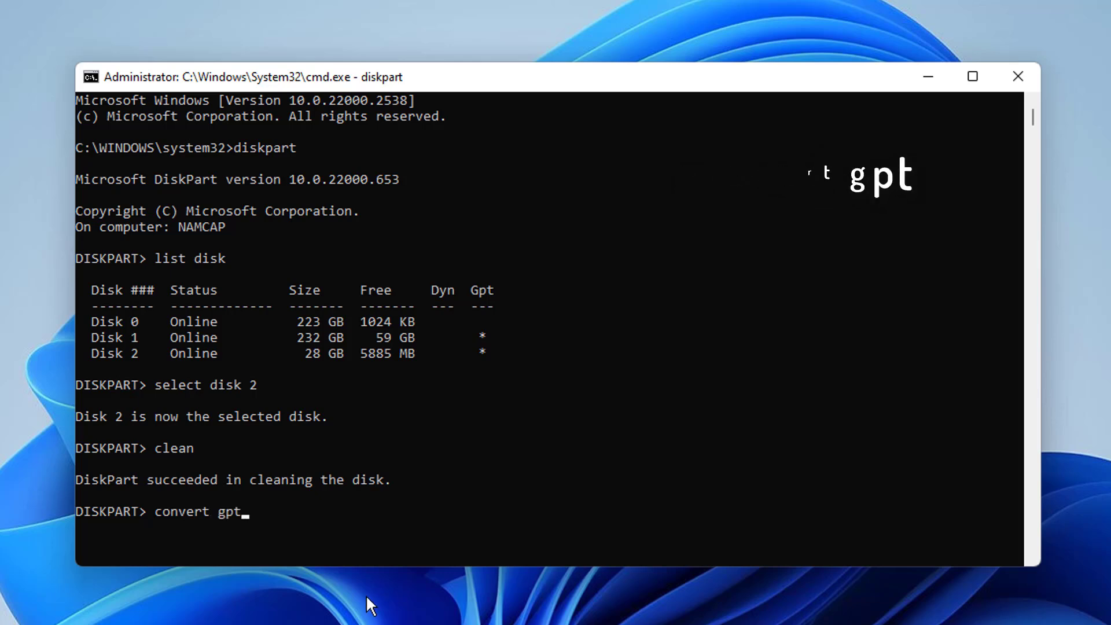
pyautogui.press('Return')
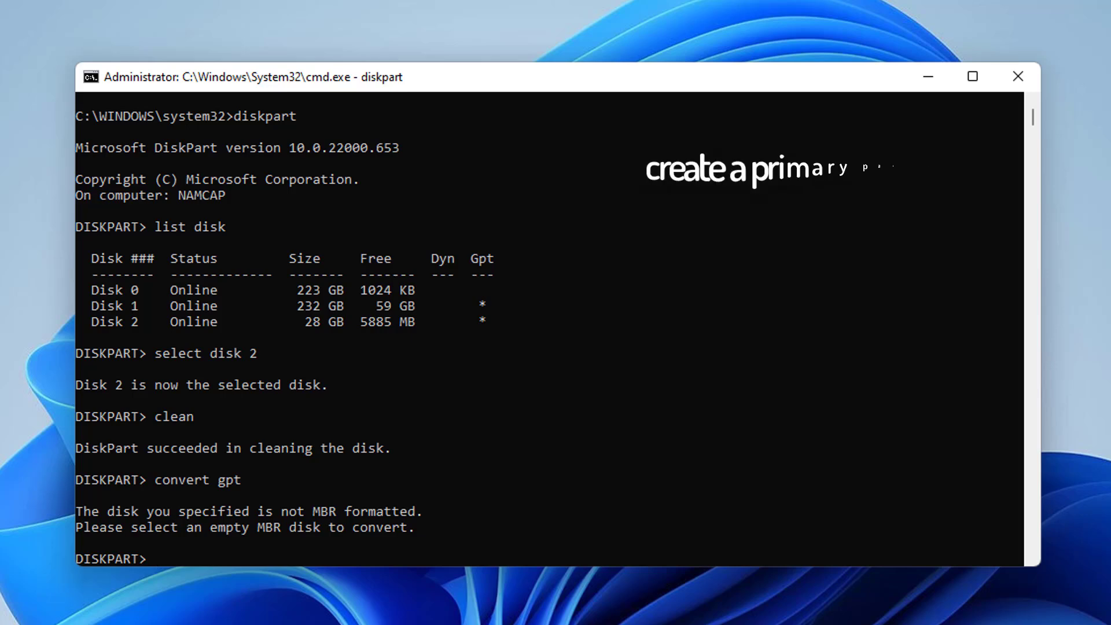
# Step: Create a primary partition on the USB disk with create partition primary and exit DiskPart
pyautogui.write('create partition primary')
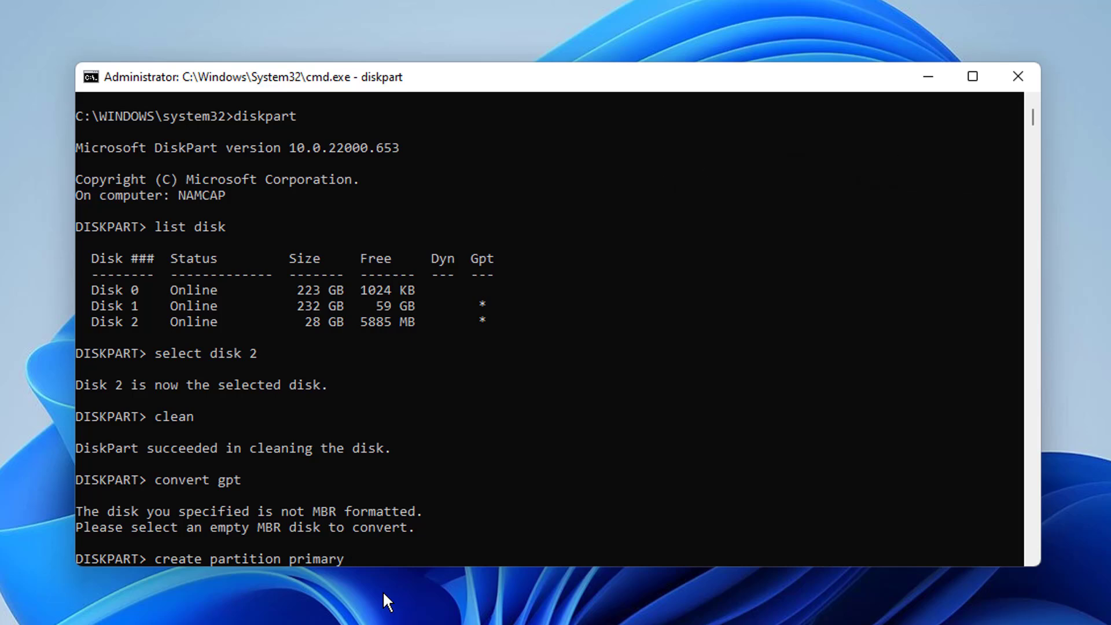
pyautogui.press('Return')
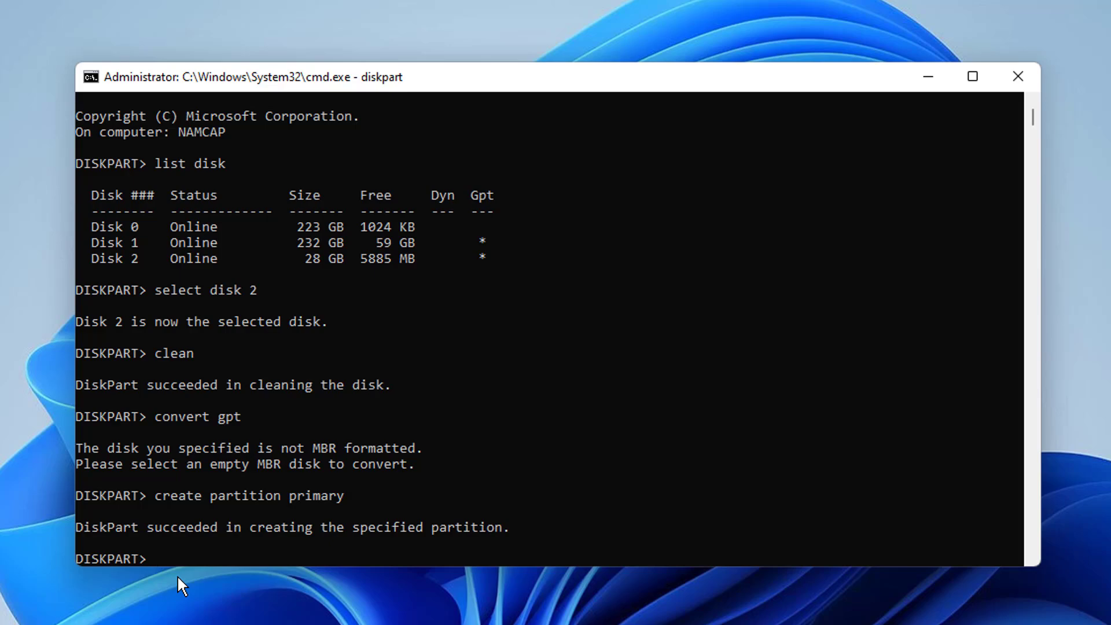
pyautogui.write('exit')
pyautogui.press('Return')
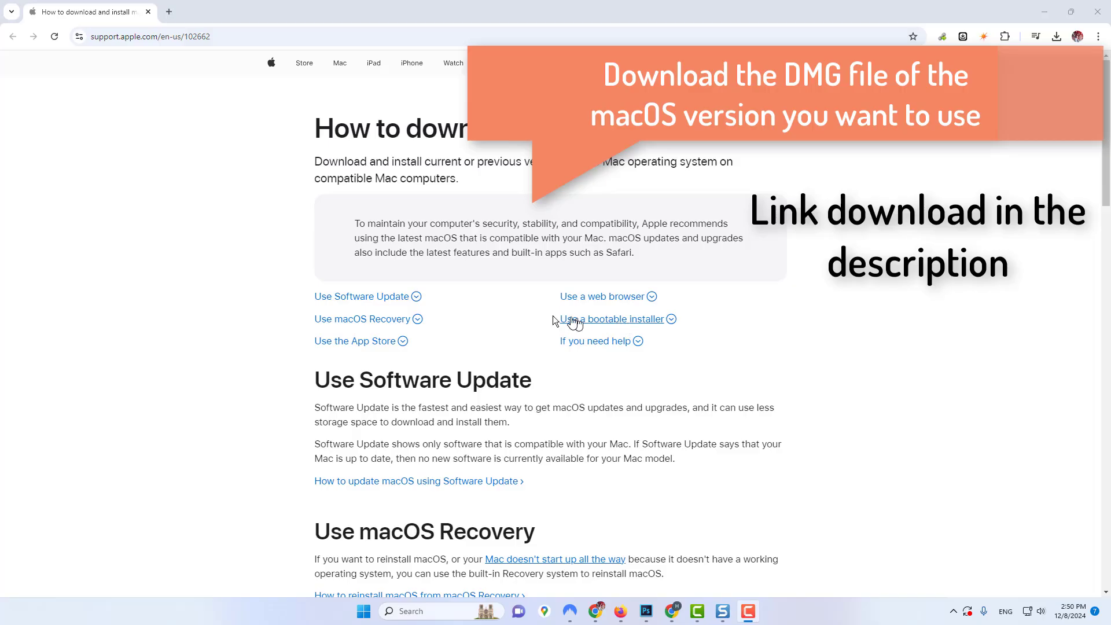
# Step: Switch to the browser and download the Sonoma 14.dmg image from the macOS image listing
pyautogui.scroll(-8, 535, 341)
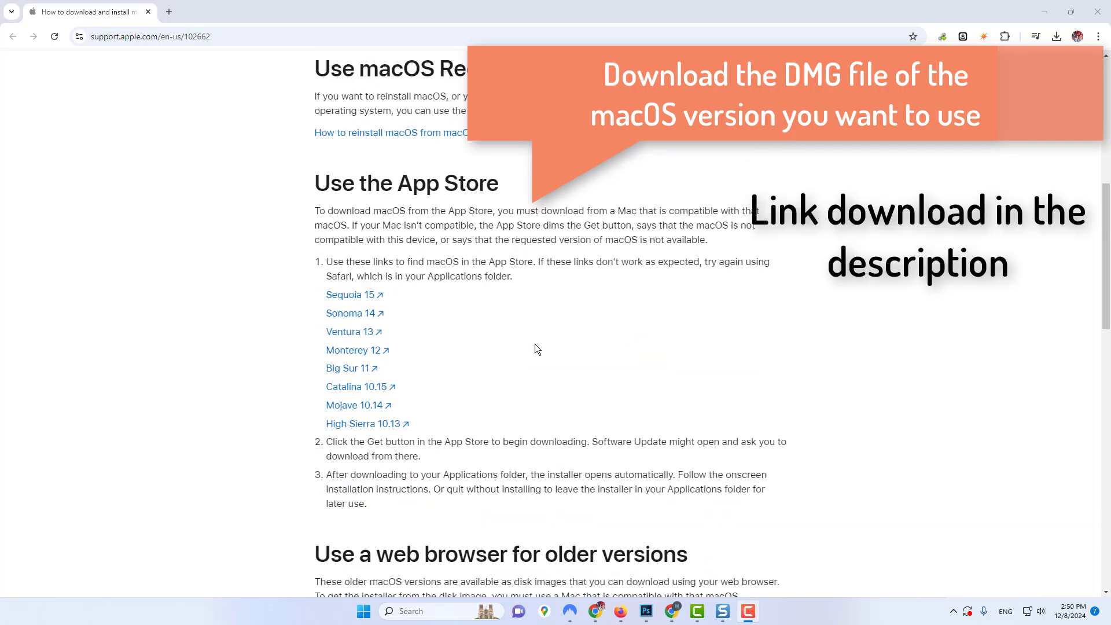
pyautogui.scroll(-6, 534, 341)
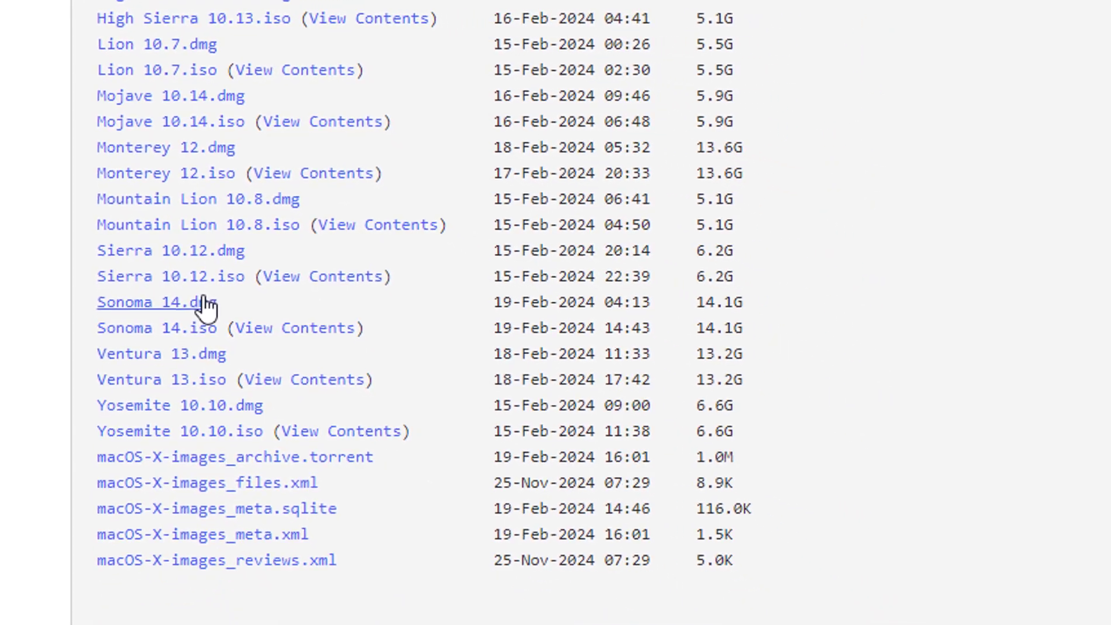
pyautogui.rightClick(205, 307)
pyautogui.click(315, 491)
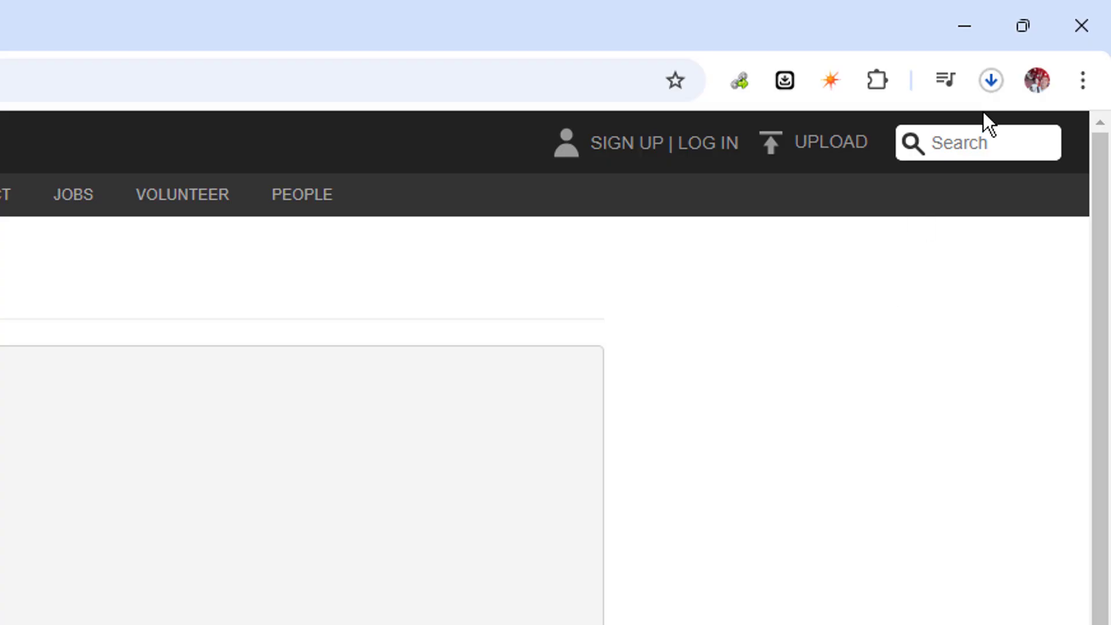
pyautogui.click(981, 82)
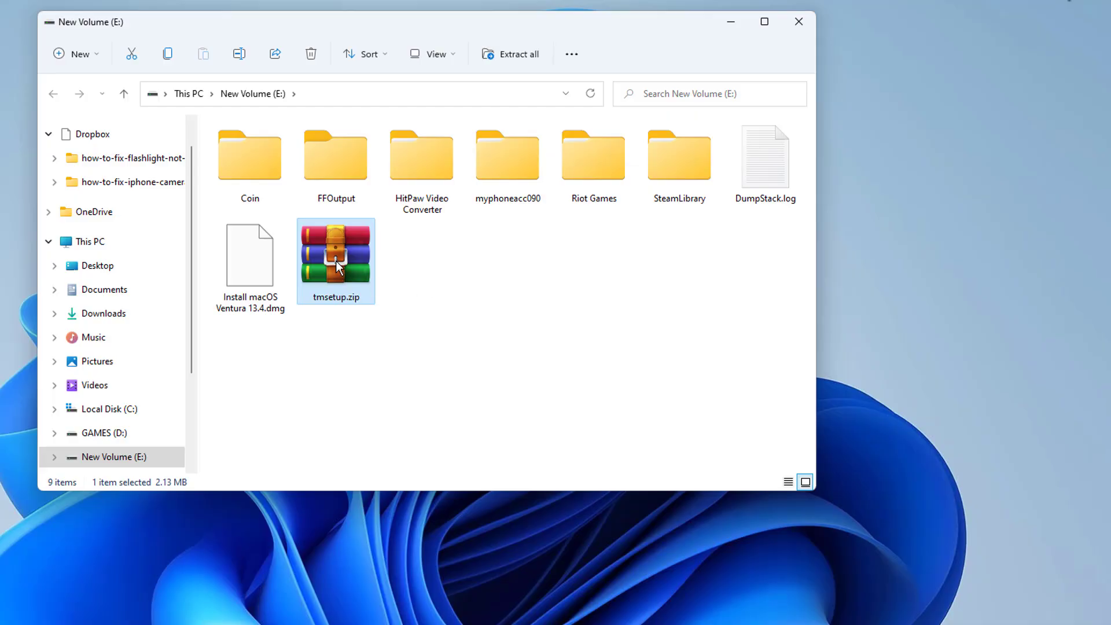
# Step: Extract tmsetup.zip into a tmsetup folder on New Volume (E:) and open that folder
pyautogui.rightClick(335, 262)
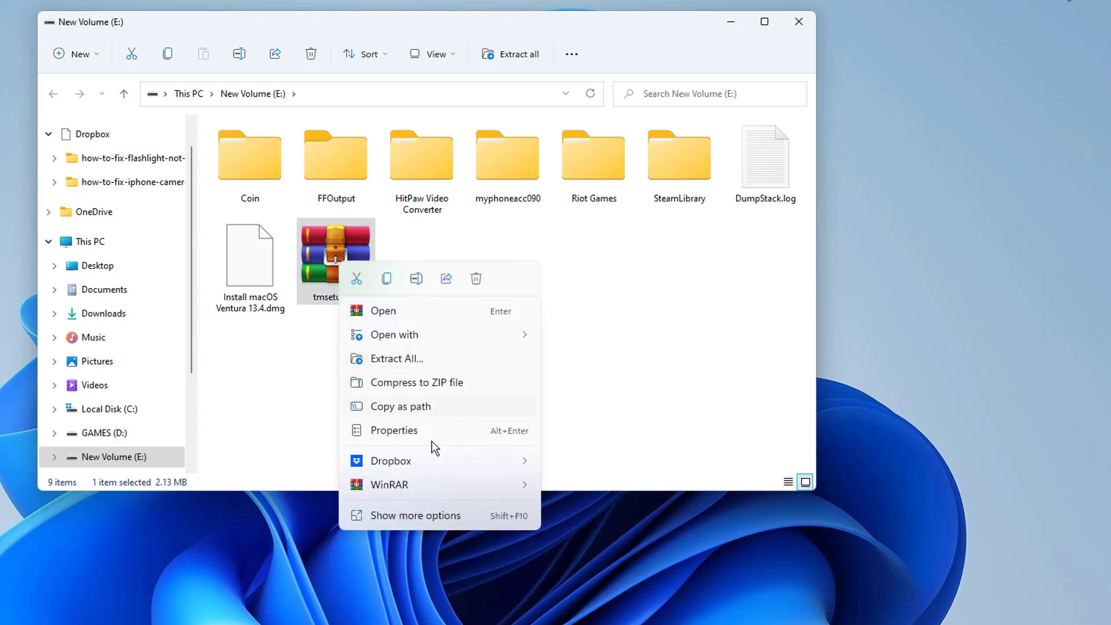
pyautogui.moveTo(427, 489)
pyautogui.click(607, 538)
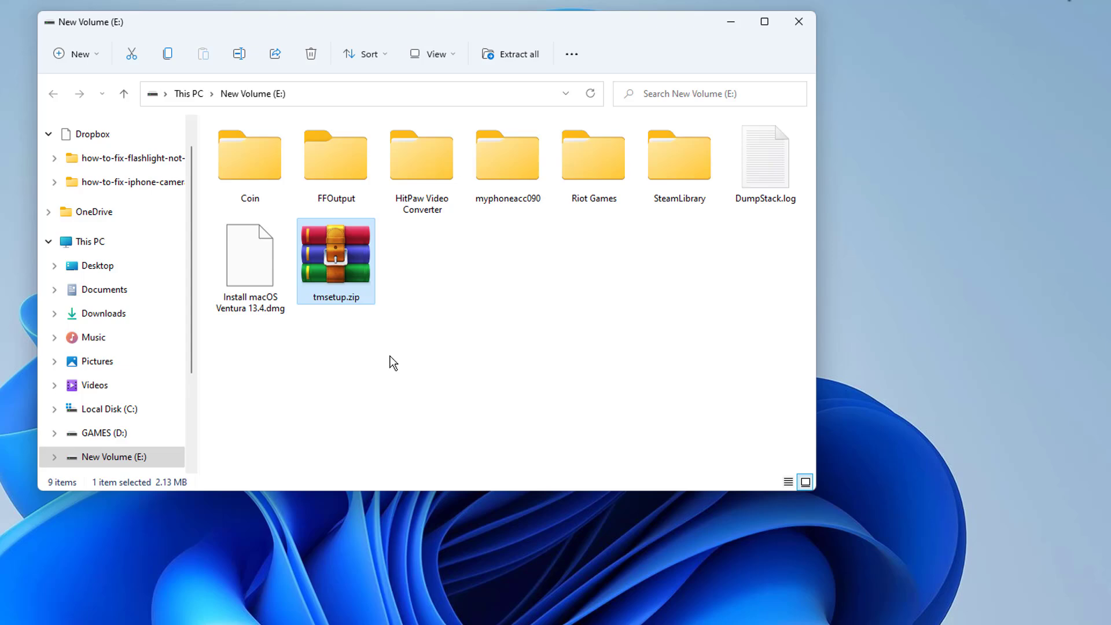
pyautogui.doubleClick(424, 267)
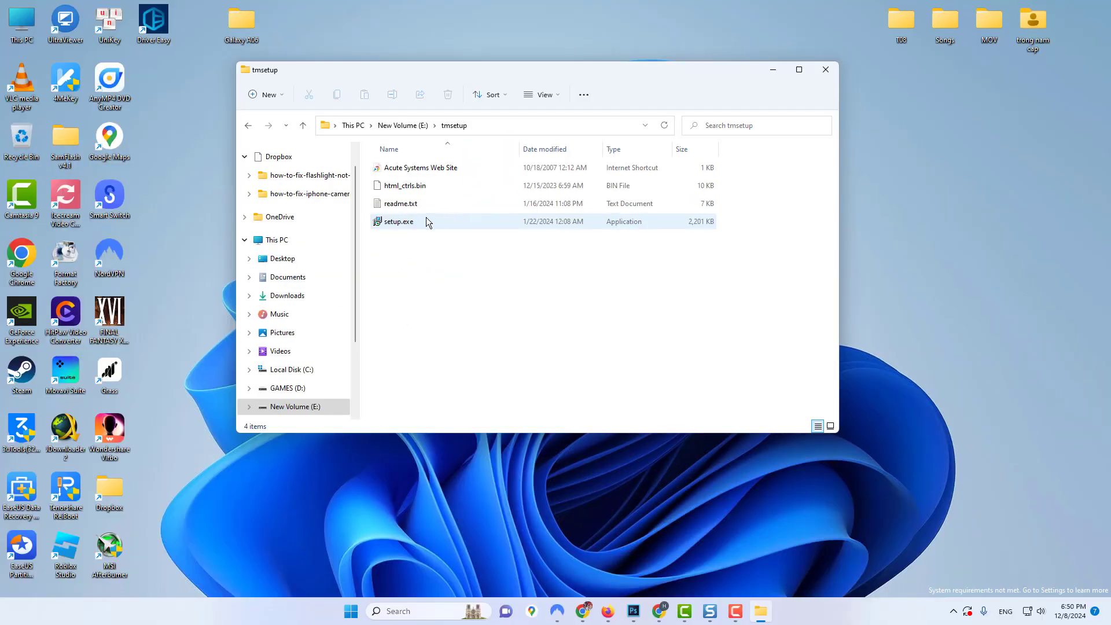
# Step: Run setup.exe from the tmsetup folder and accept the TransMac license agreement
pyautogui.click(417, 221)
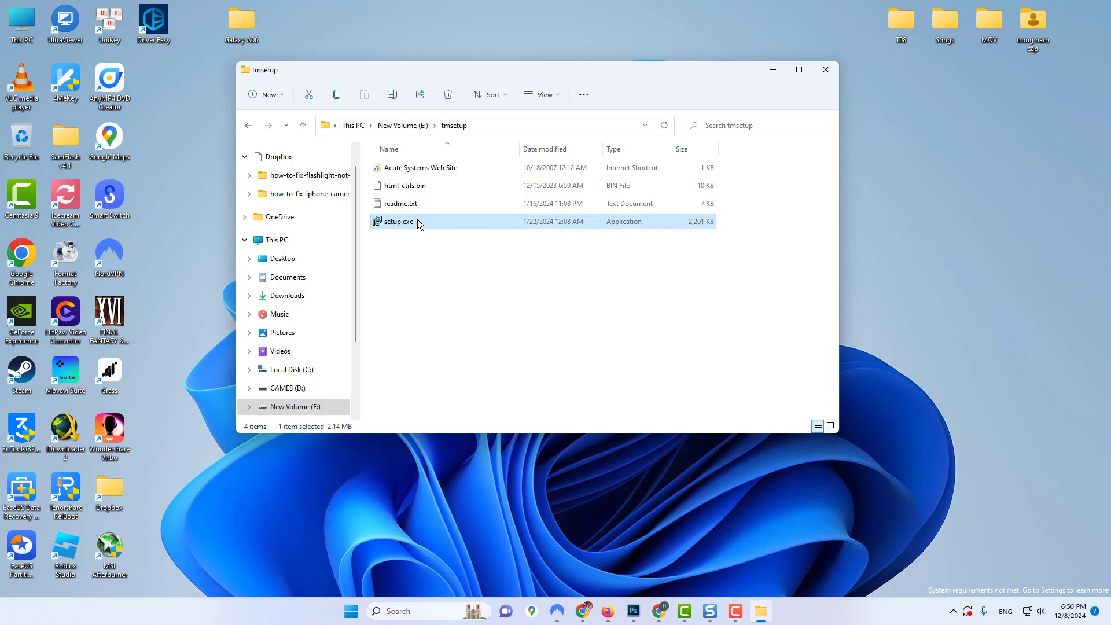
pyautogui.doubleClick(418, 222)
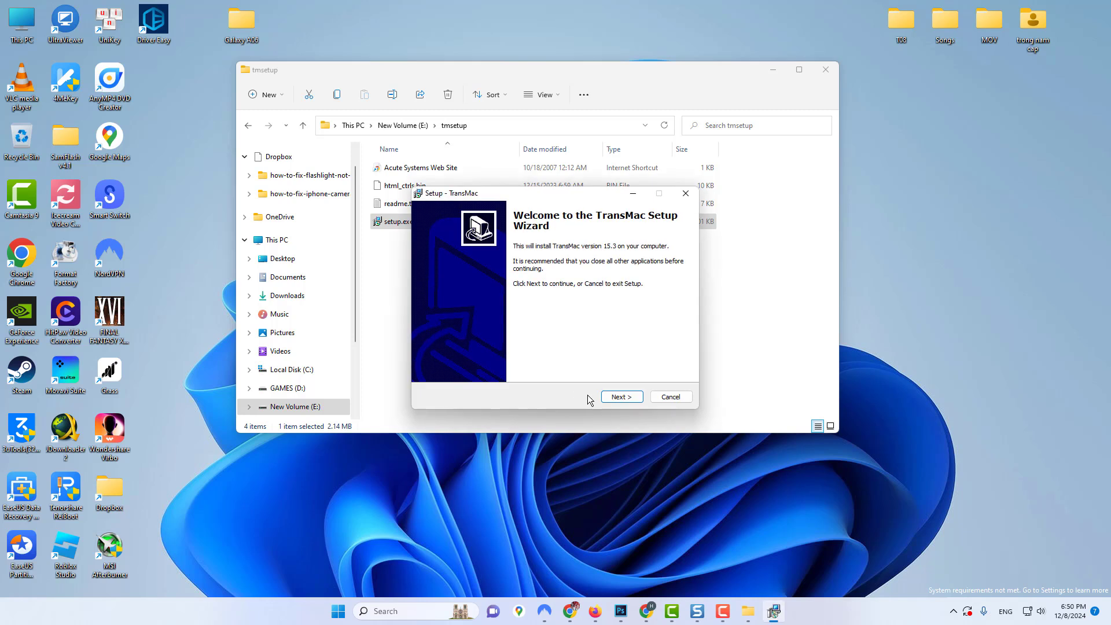
pyautogui.click(625, 398)
pyautogui.click(493, 361)
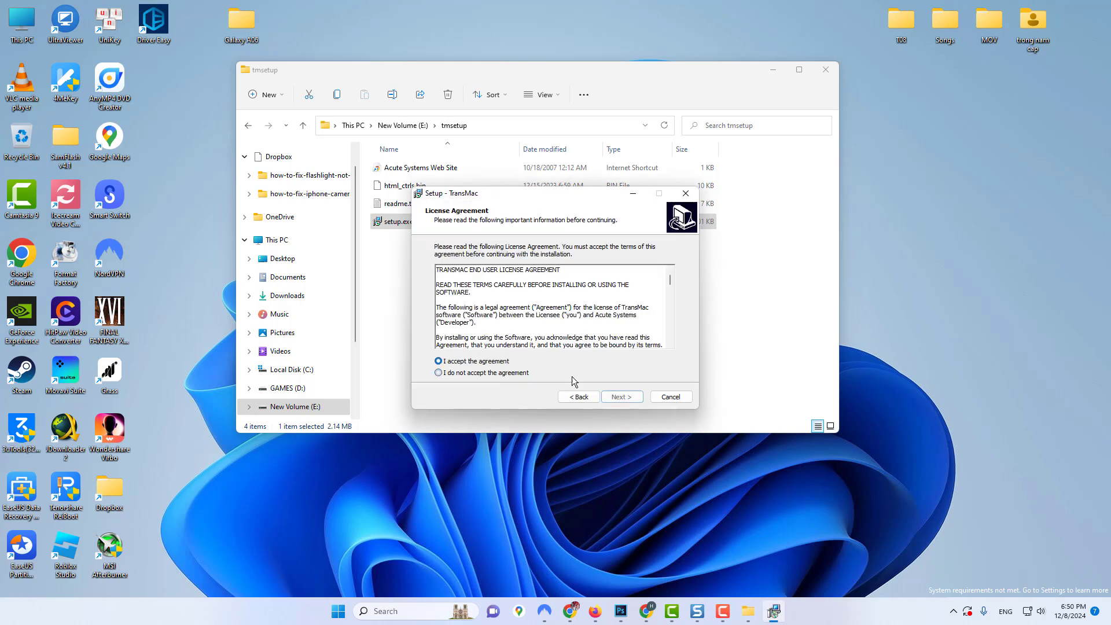
pyautogui.click(621, 397)
# Step: Install TransMac with a desktop icon and .dmg and .sparseimage file association, and close the tmsetup folder window
pyautogui.click(634, 399)
pyautogui.click(636, 402)
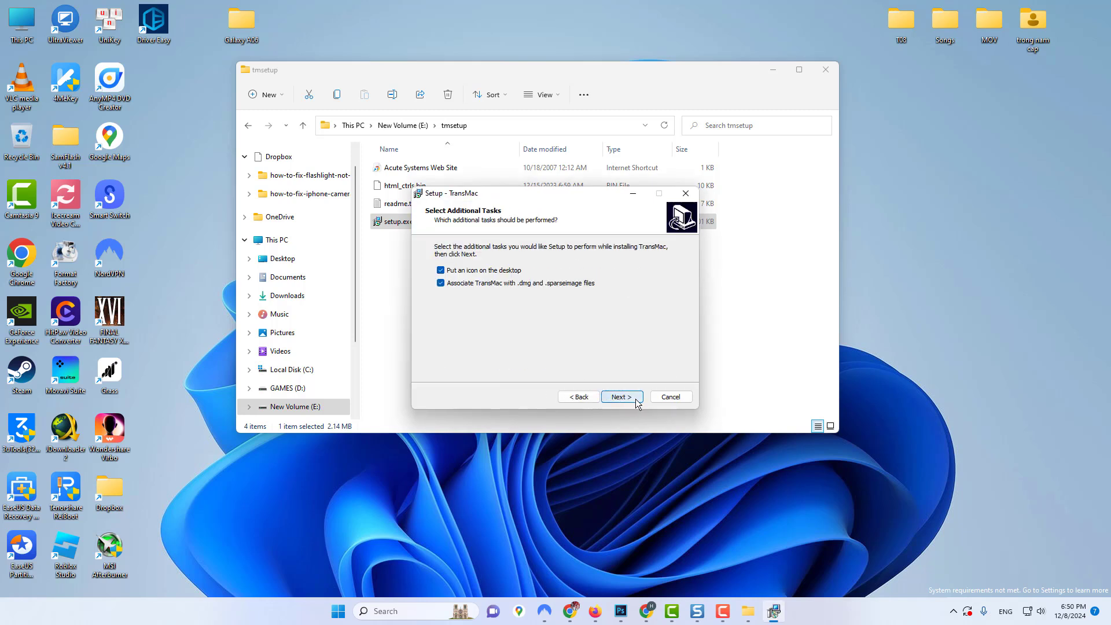
pyautogui.click(636, 399)
pyautogui.click(636, 398)
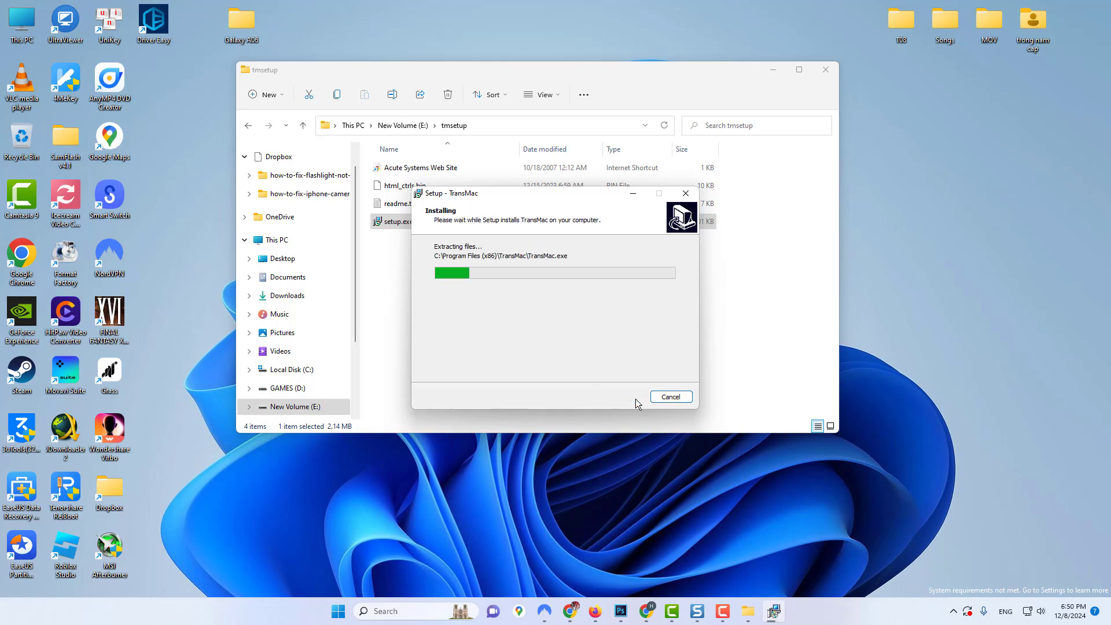
pyautogui.click(826, 70)
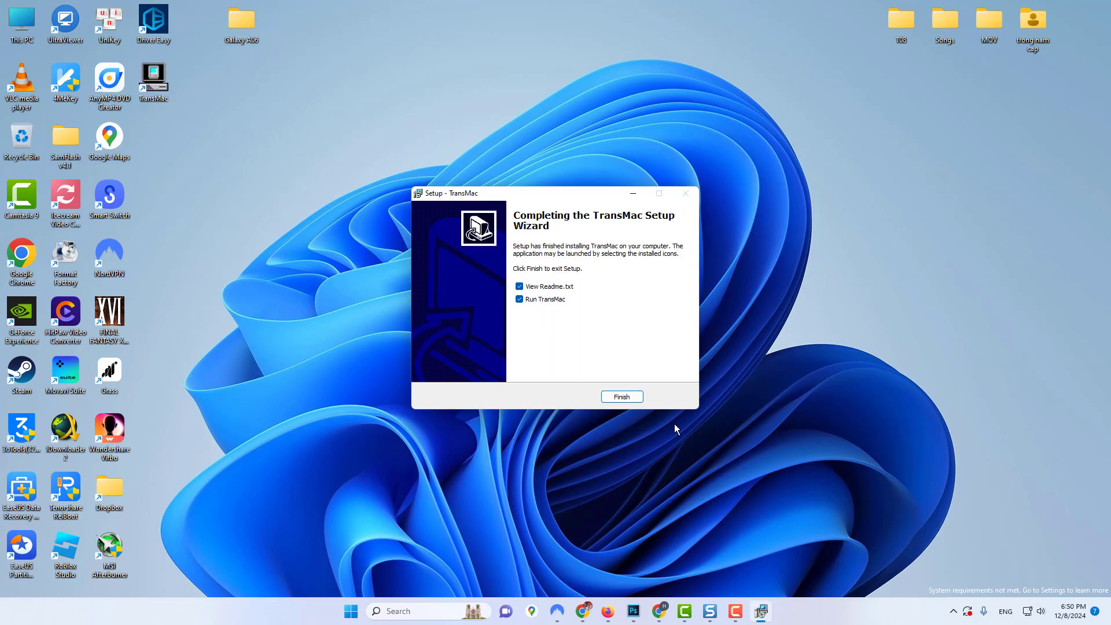
# Step: Finish the setup wizard, run TransMac in trial mode and move its window towards the middle of the desktop
pyautogui.click(622, 397)
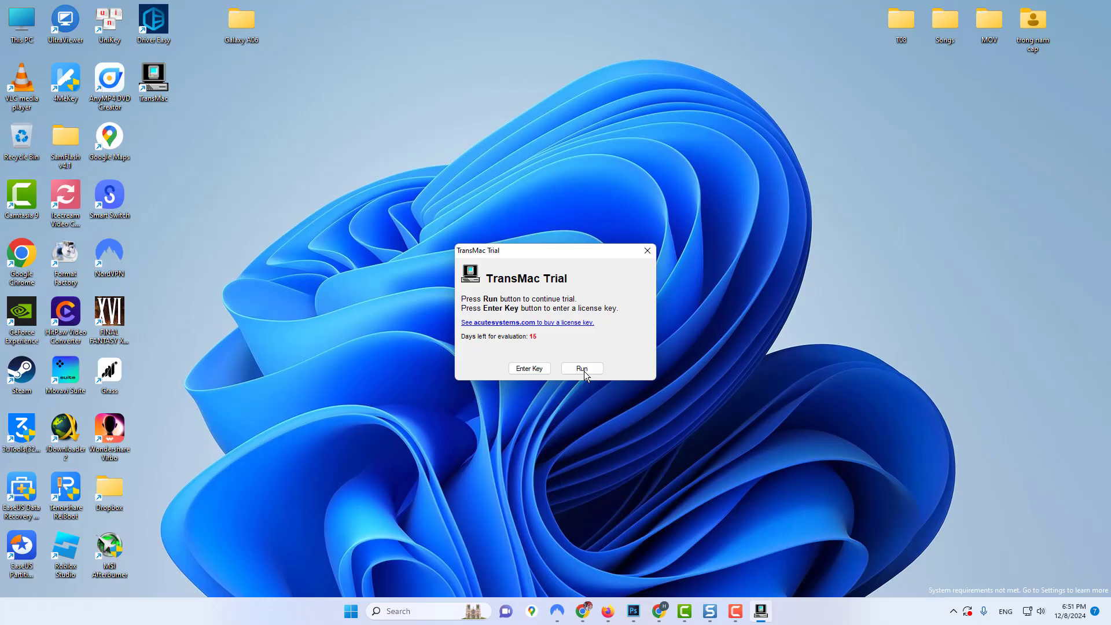
pyautogui.click(585, 417)
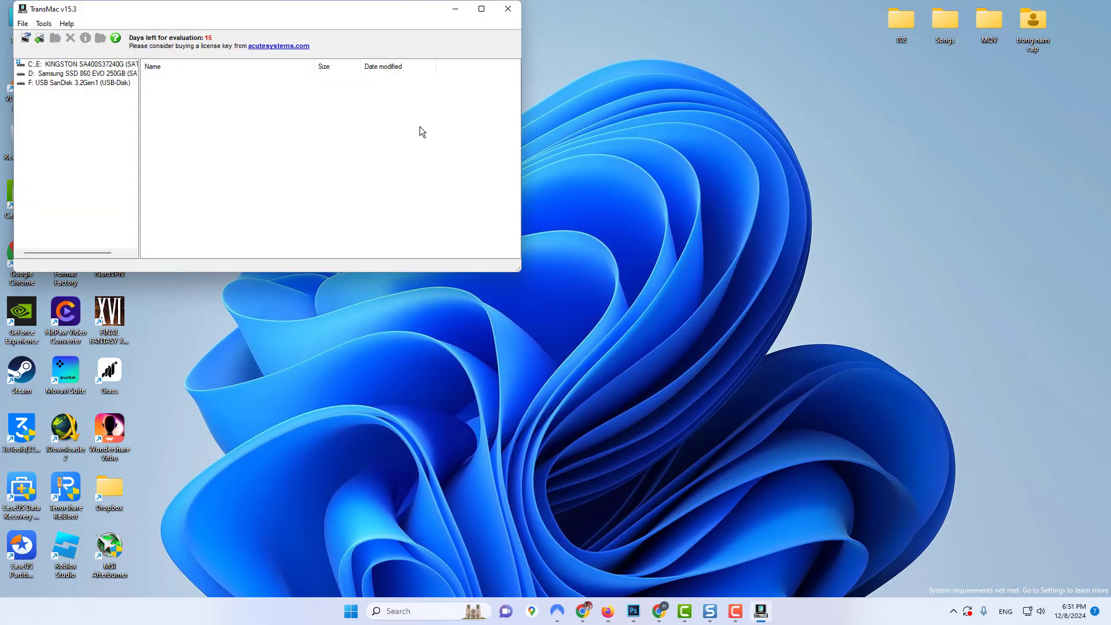
pyautogui.moveTo(354, 8); pyautogui.dragTo(616, 152)
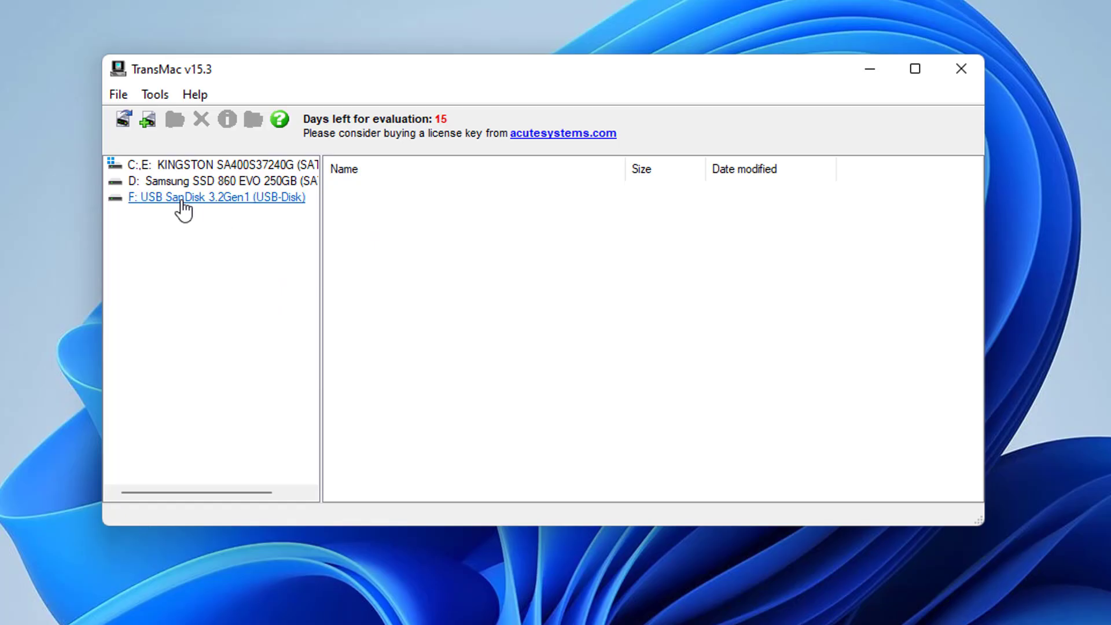
# Step: Start Restore with Disk Image on the F: USB SanDisk 3.2Gen1 drive and agree to overwrite its mounted PC volumes
pyautogui.click(332, 224)
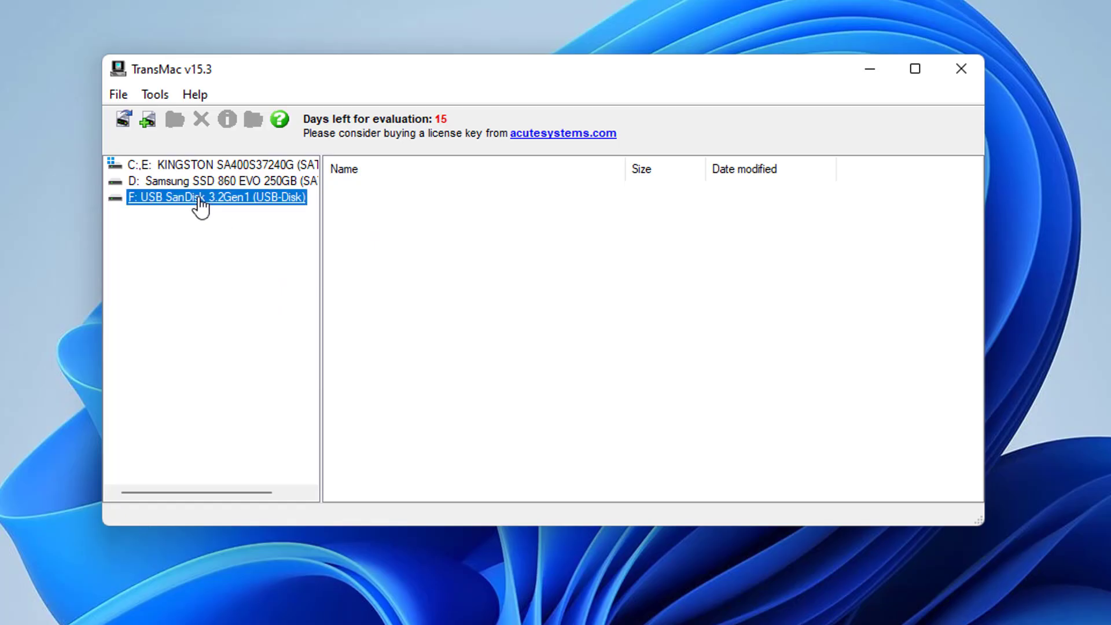
pyautogui.rightClick(199, 198)
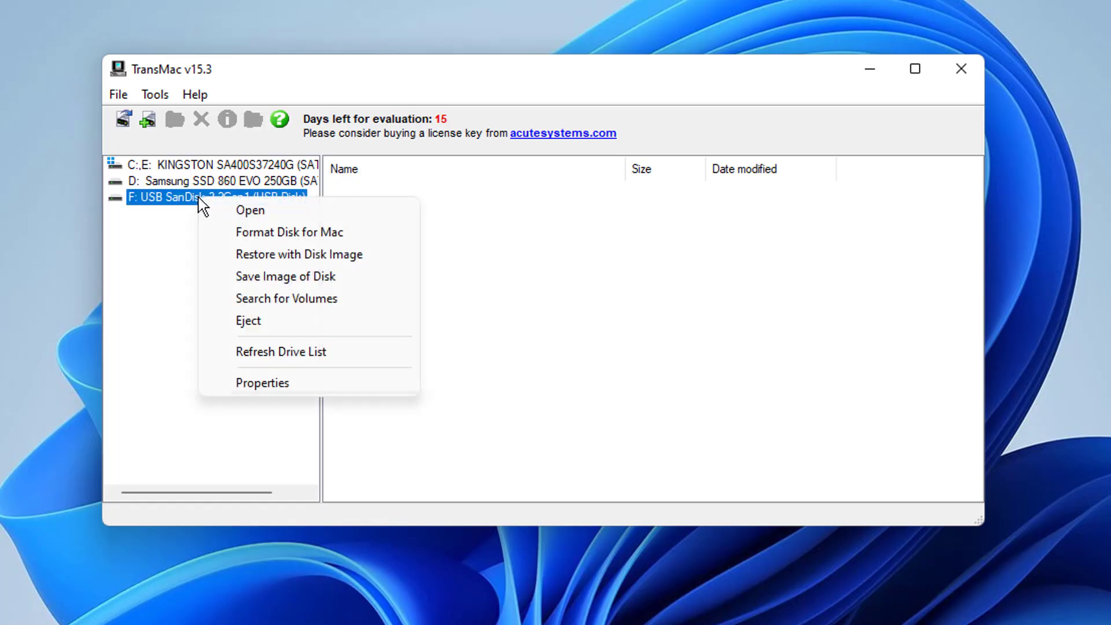
pyautogui.click(367, 258)
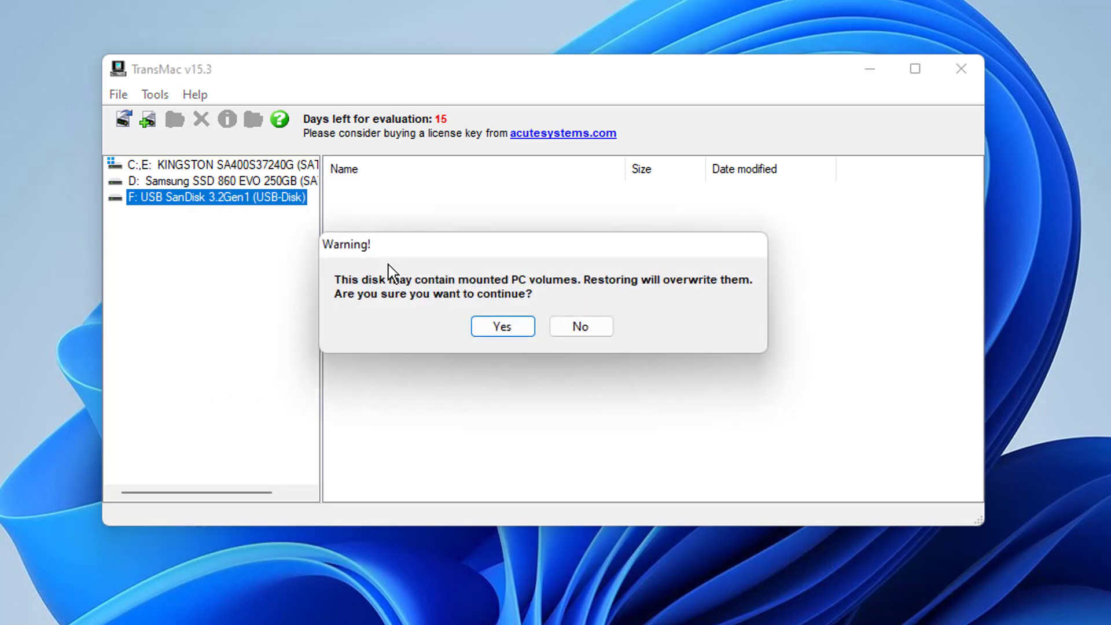
pyautogui.click(520, 326)
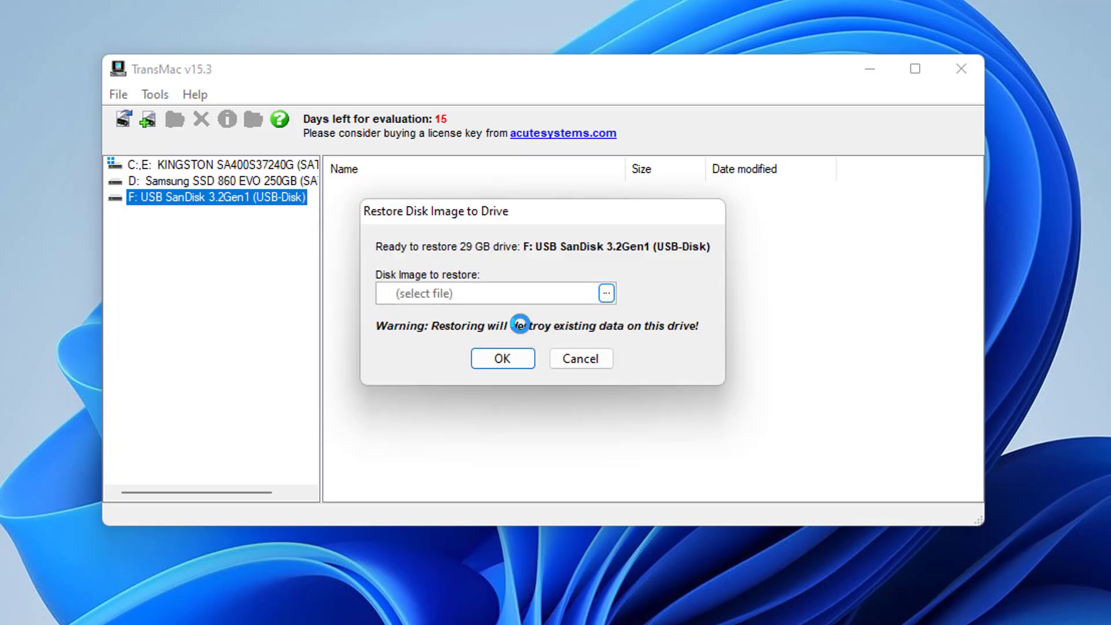
# Step: Choose Install macOS Ventura 13.4.dmg from New Volume (E:) as the disk image to restore
pyautogui.click(607, 296)
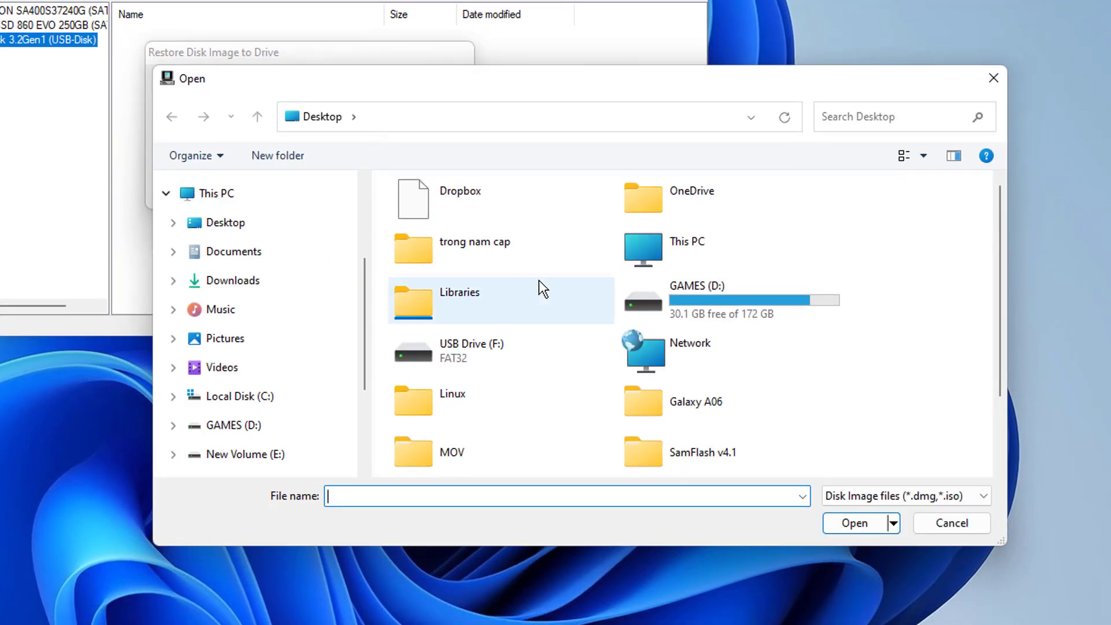
pyautogui.scroll(-2, 541, 287)
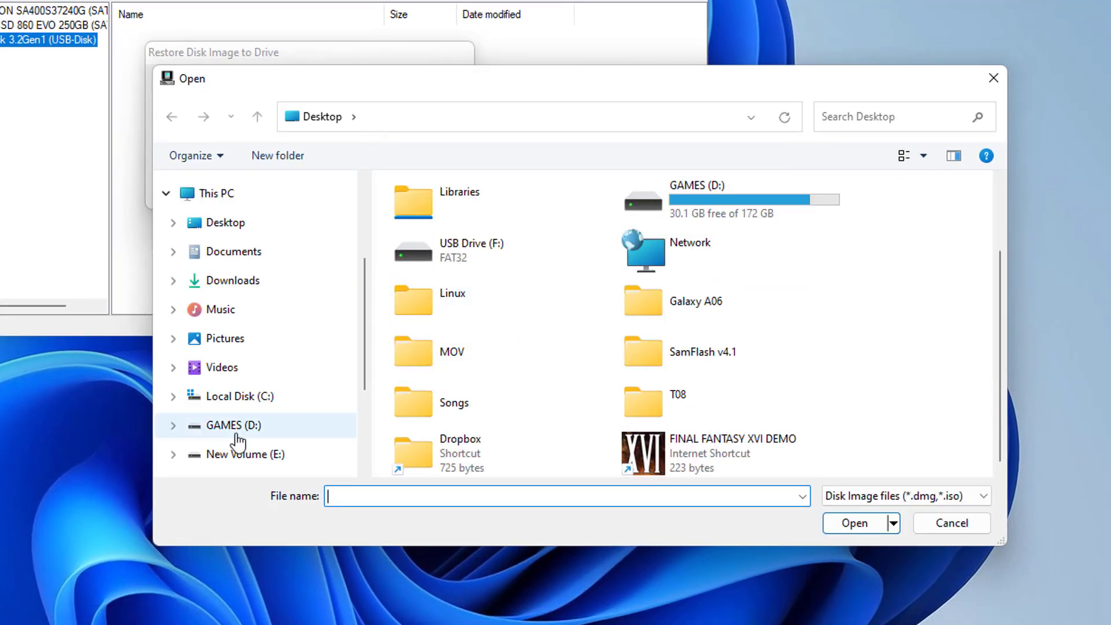
pyautogui.click(191, 454)
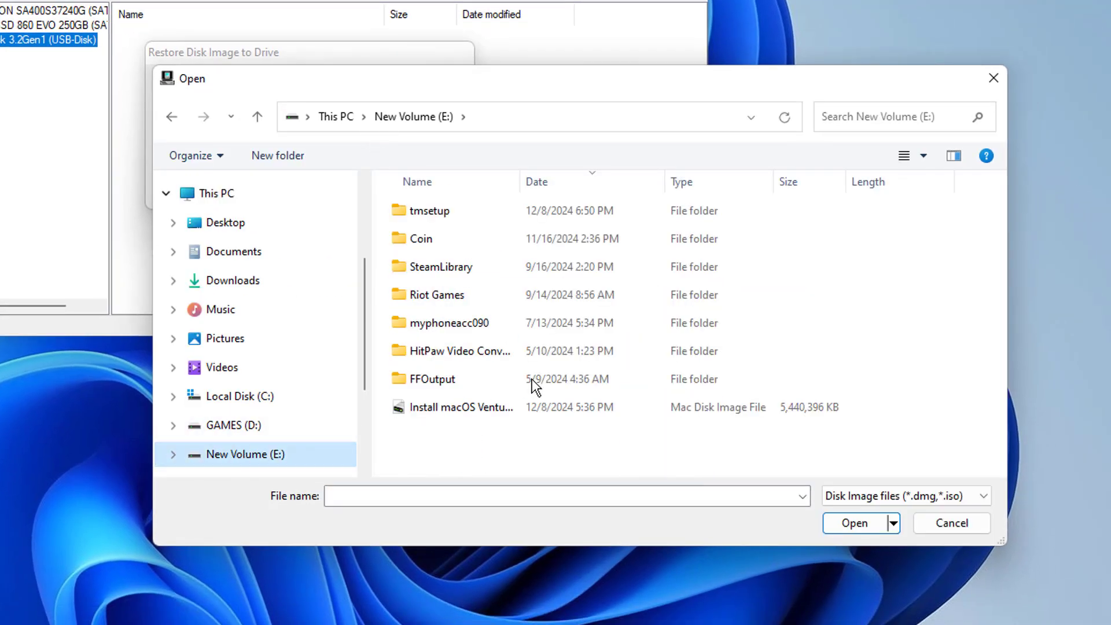
pyautogui.doubleClick(473, 407)
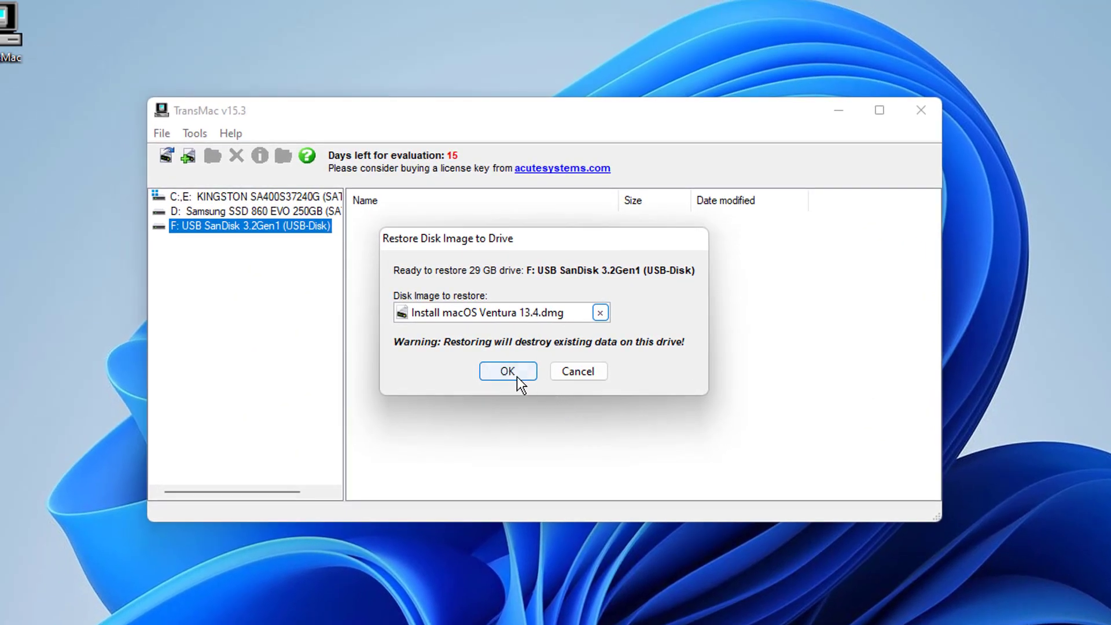
# Step: Write the chosen image to the USB drive without enlarging the volume, and close the completion message
pyautogui.click(518, 369)
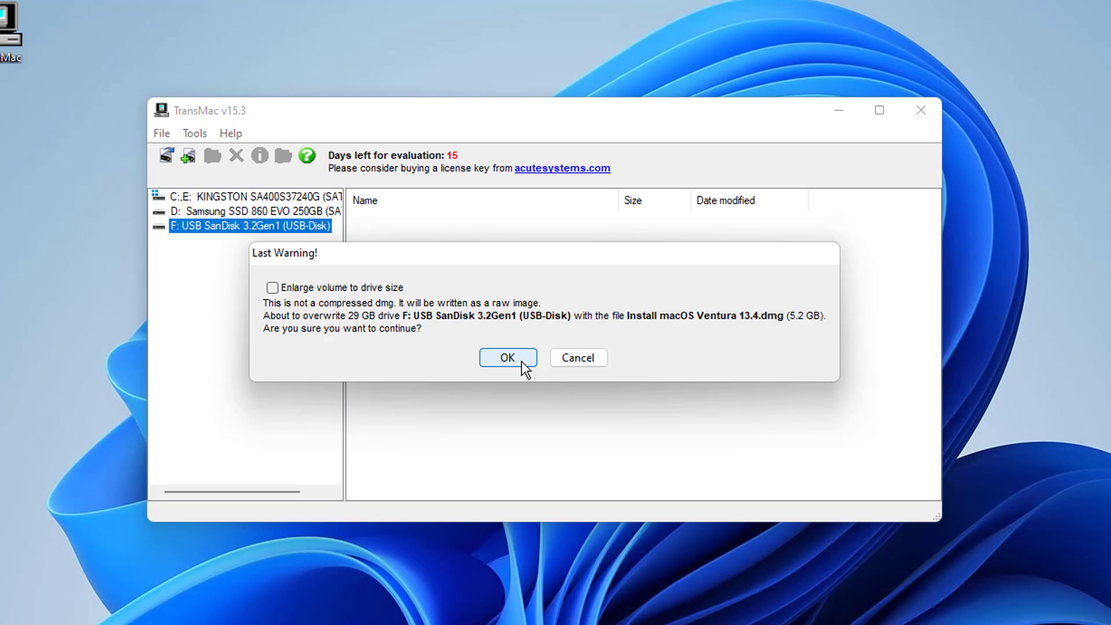
pyautogui.click(522, 361)
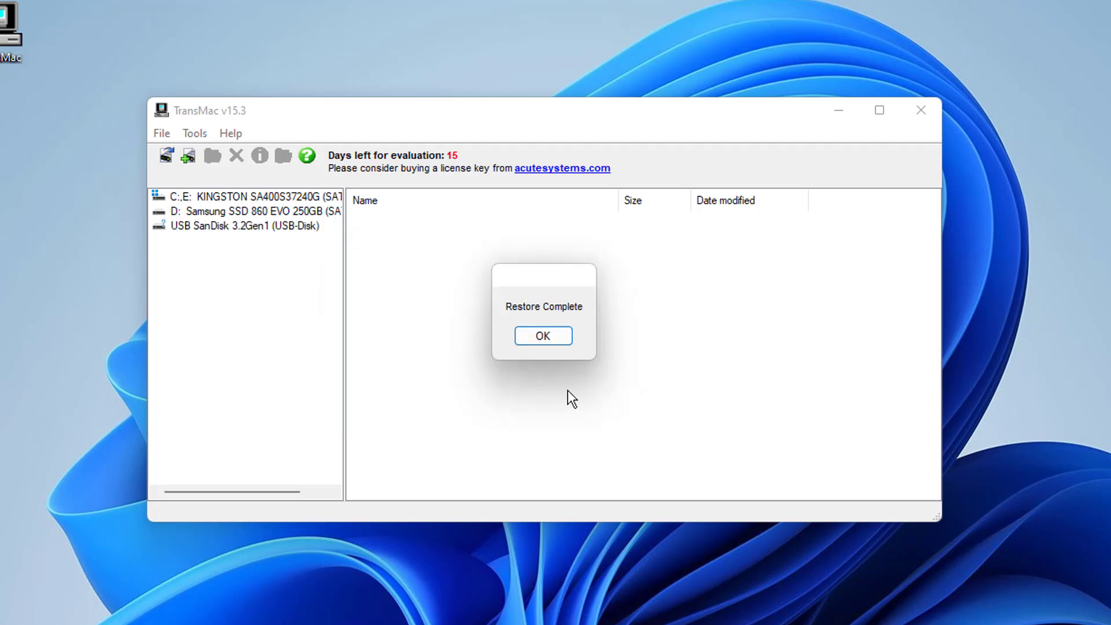
pyautogui.click(553, 339)
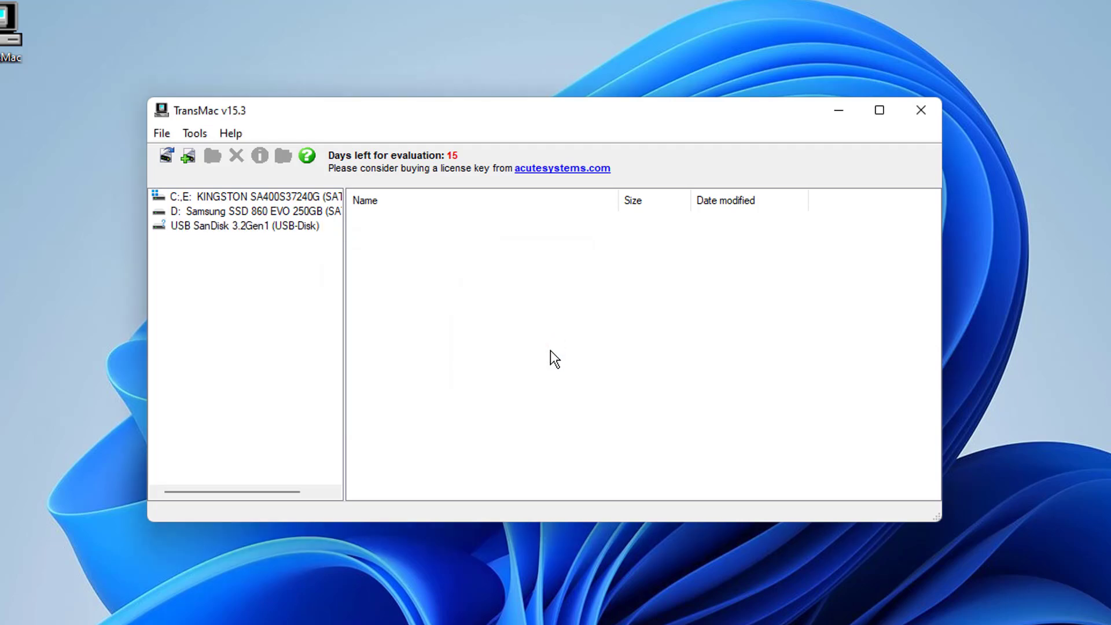